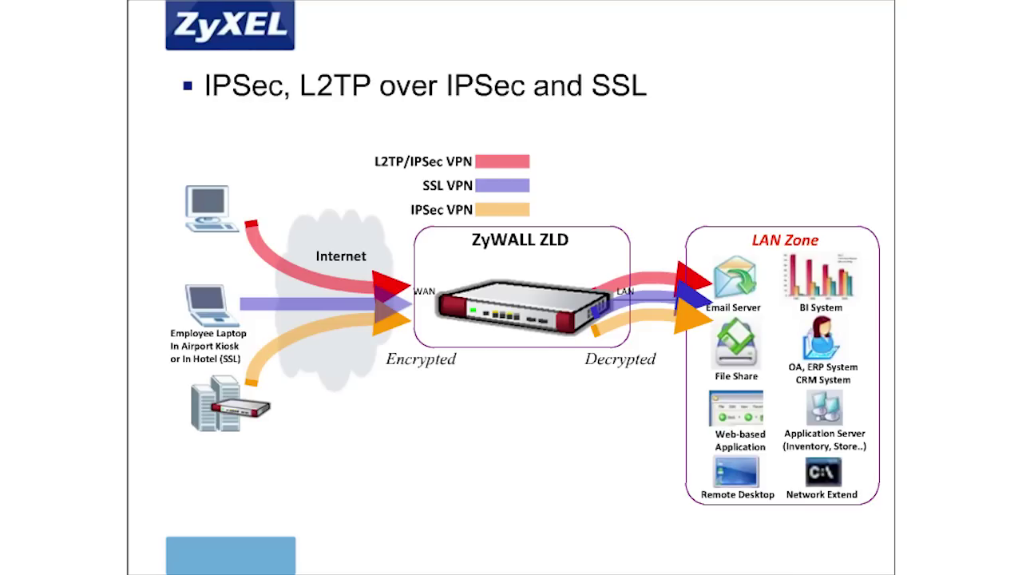
- Advance the presentation from the VPN types overview to the IPSec VPN slide
{"action": "key", "text": "Right"}
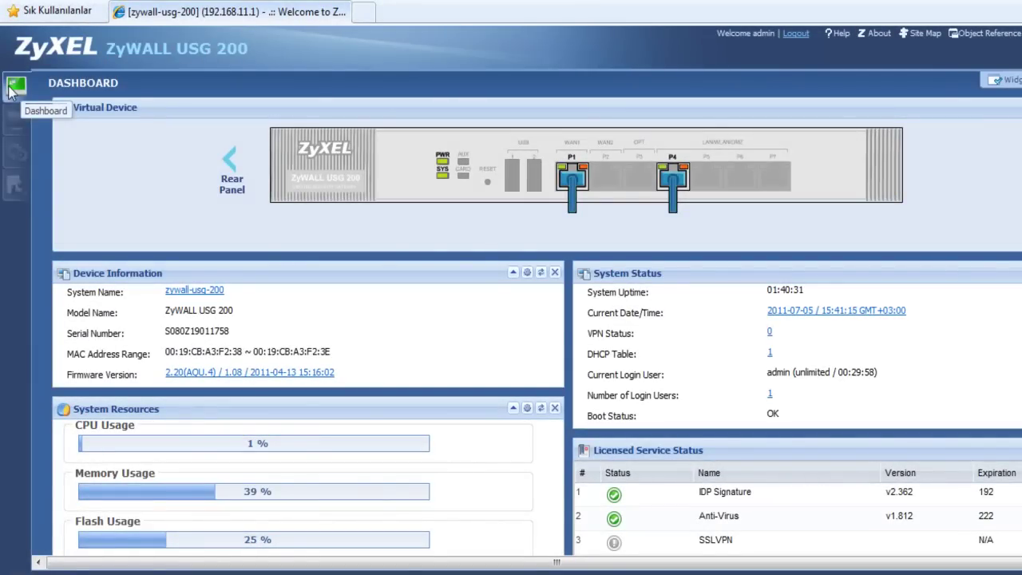
- Open a blank Add VPN Gateway form under Configuration > VPN > IPSec VPN > VPN Gateway
{"action": "left_click", "coordinate": [18, 152]}
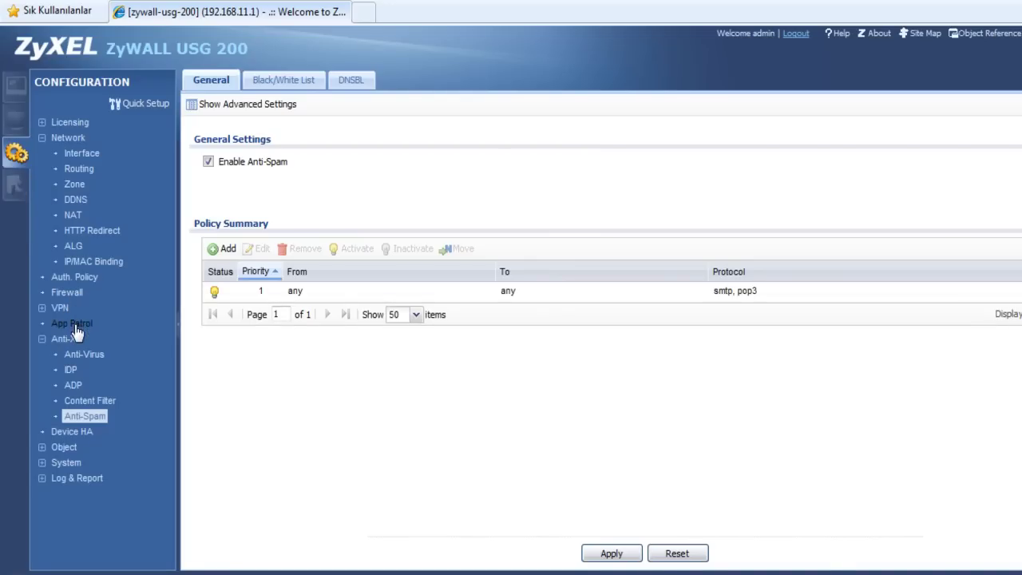
{"action": "left_click", "coordinate": [61, 308]}
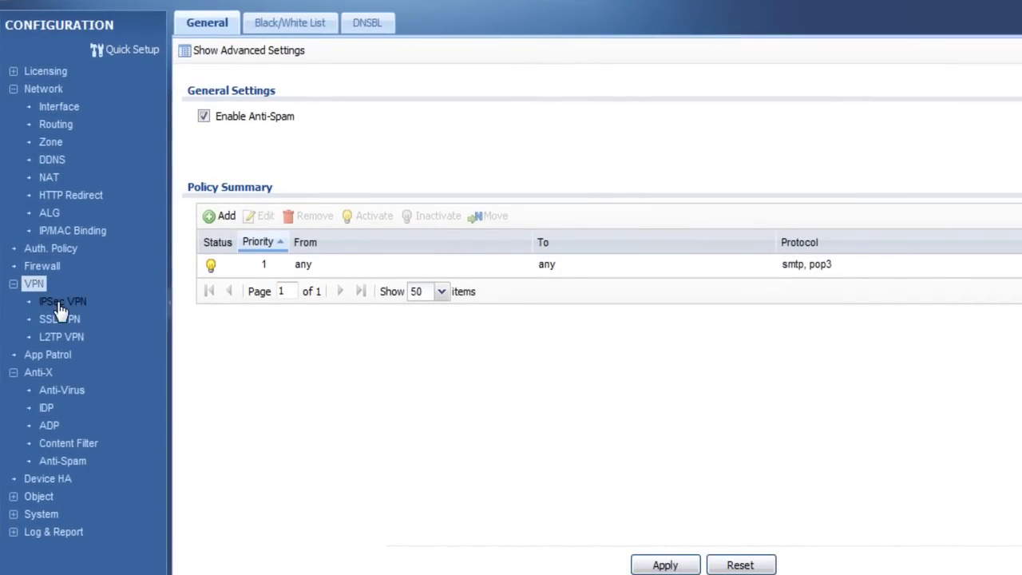
{"action": "left_click", "coordinate": [57, 304]}
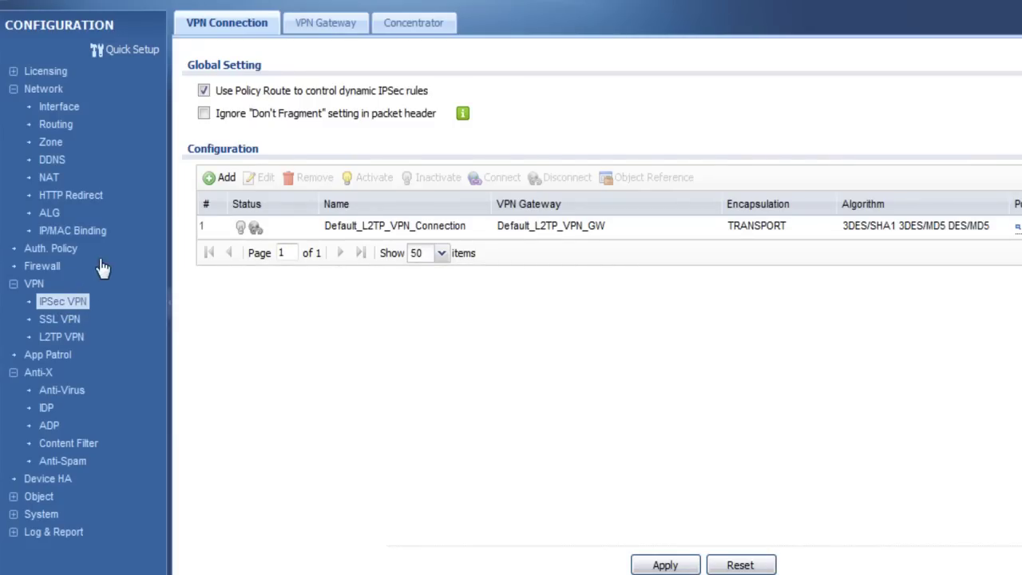
{"action": "left_click", "coordinate": [316, 26]}
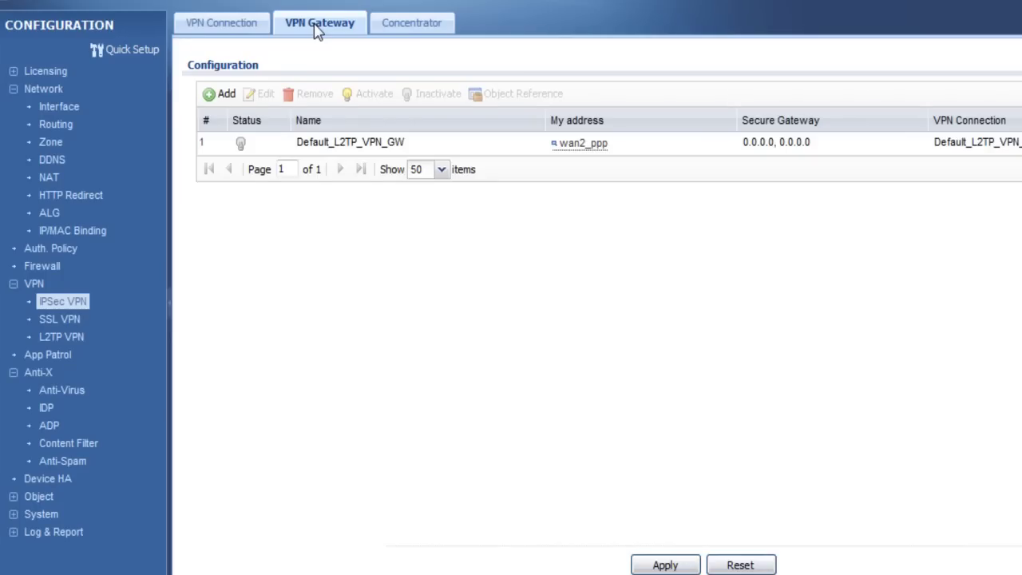
{"action": "left_click", "coordinate": [211, 93]}
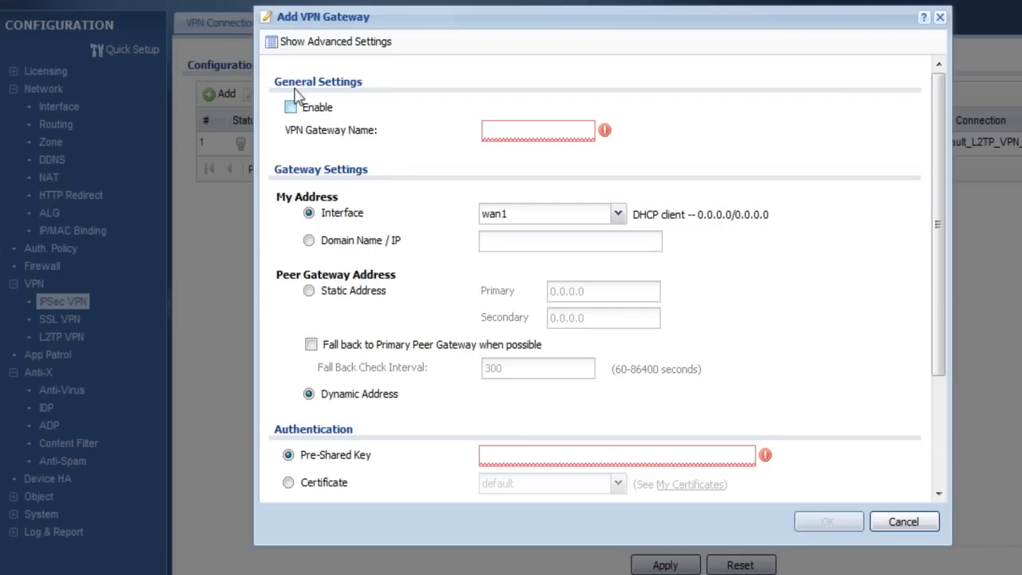
- Enable the new gateway, name it VPN, and set its interface to wan1_ppp
{"action": "left_click", "coordinate": [308, 44]}
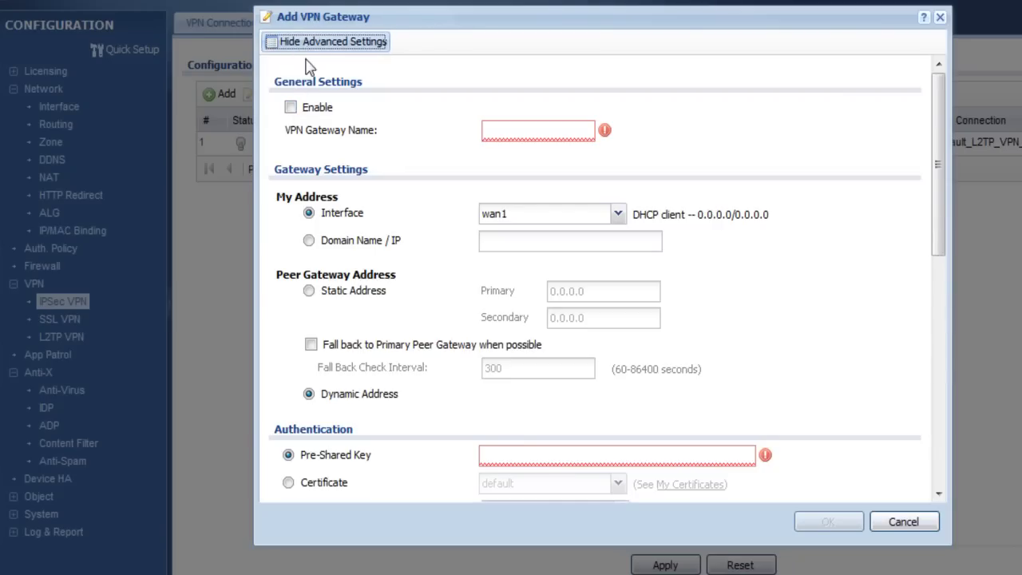
{"action": "left_click", "coordinate": [290, 108]}
{"action": "left_click", "coordinate": [498, 131]}
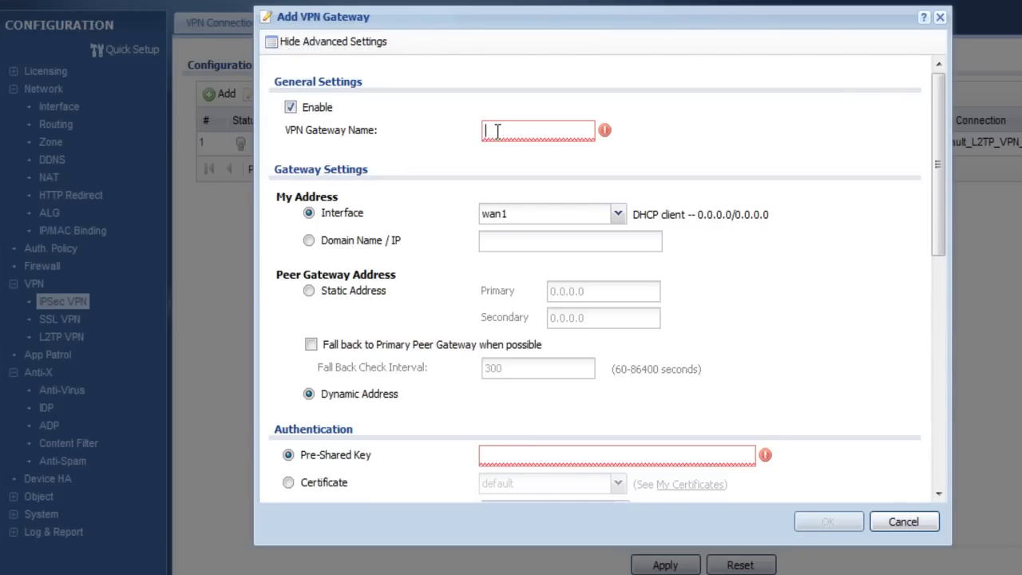
{"action": "type", "text": "VPN"}
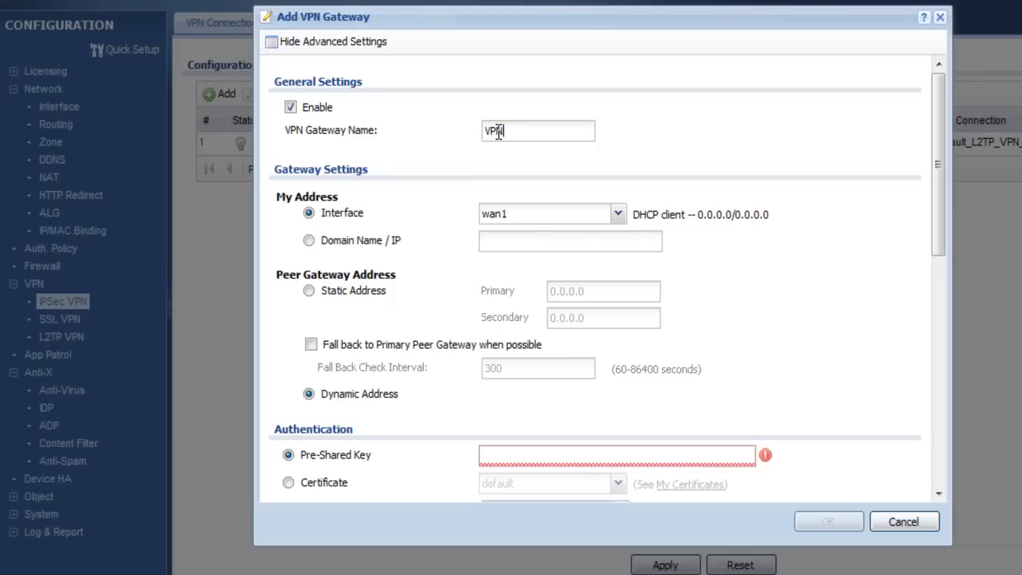
{"action": "left_click", "coordinate": [619, 214]}
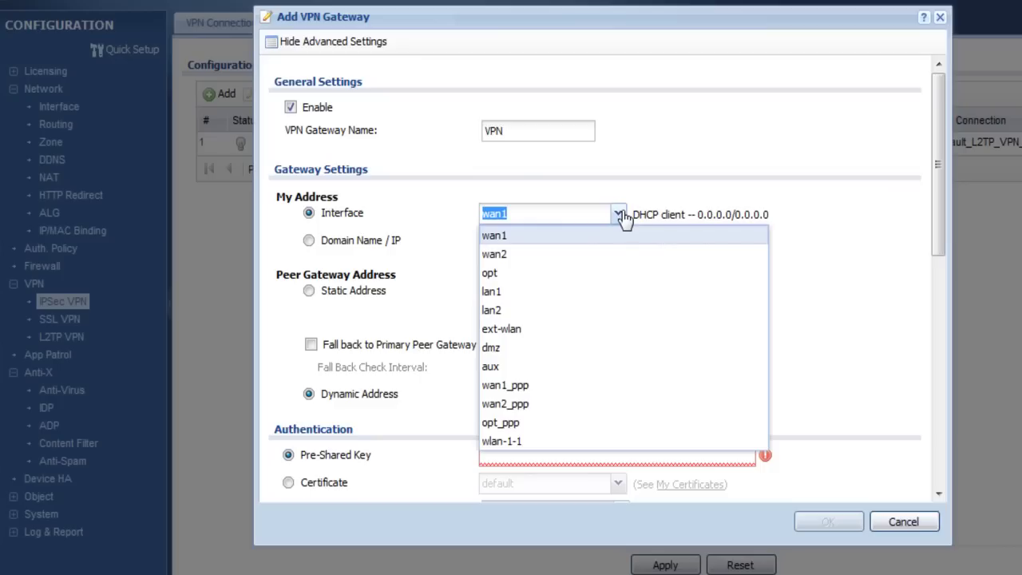
{"action": "left_click", "coordinate": [540, 386]}
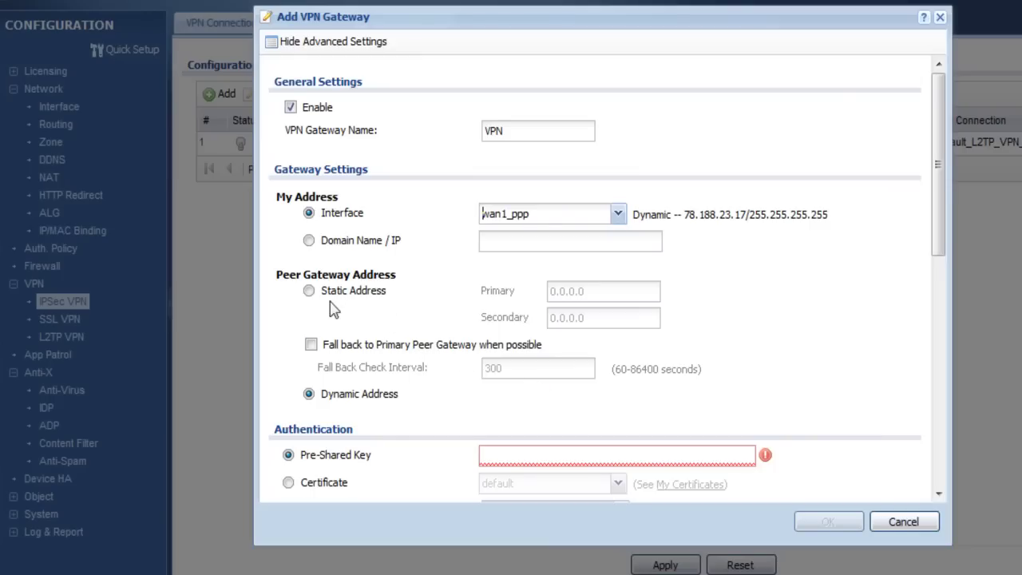
- Set static peer address 78.182.214.134, enter the pre-shared key, and save the gateway
{"action": "left_click", "coordinate": [309, 292]}
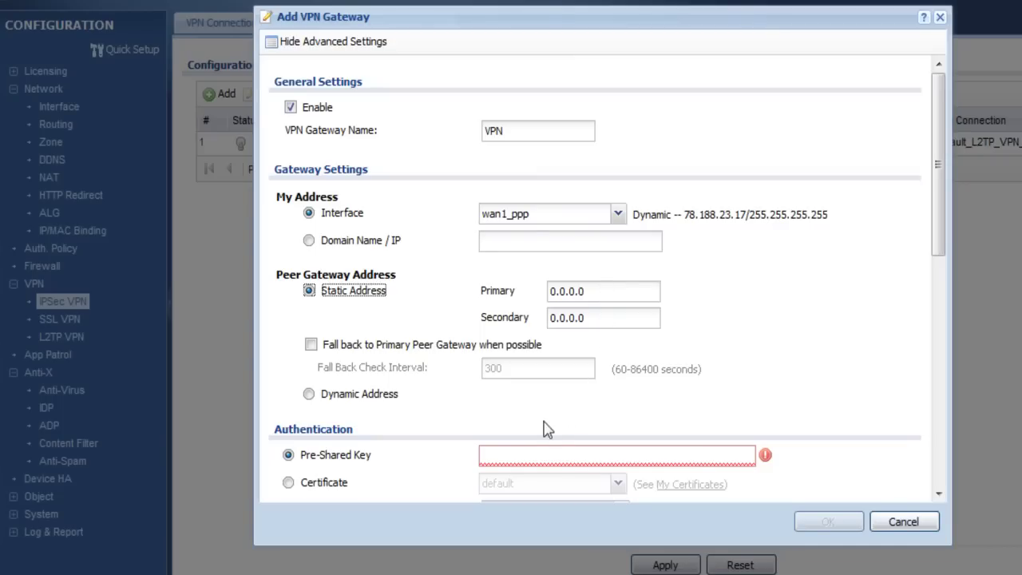
{"action": "left_click", "coordinate": [514, 453]}
{"action": "type", "text": "123456"}
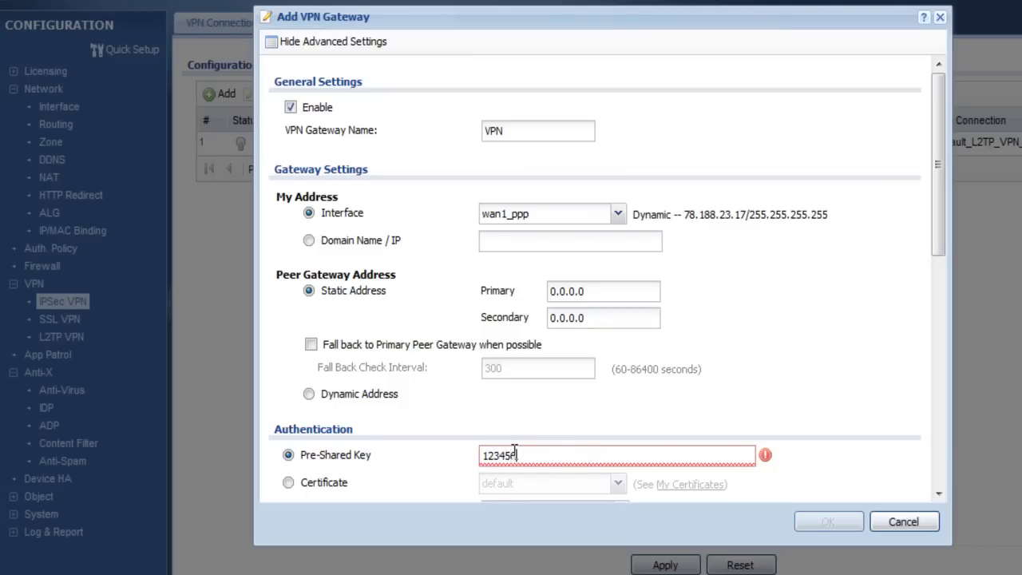
{"action": "type", "text": "78"}
{"action": "triple_click", "coordinate": [551, 292]}
{"action": "type", "text": "78."}
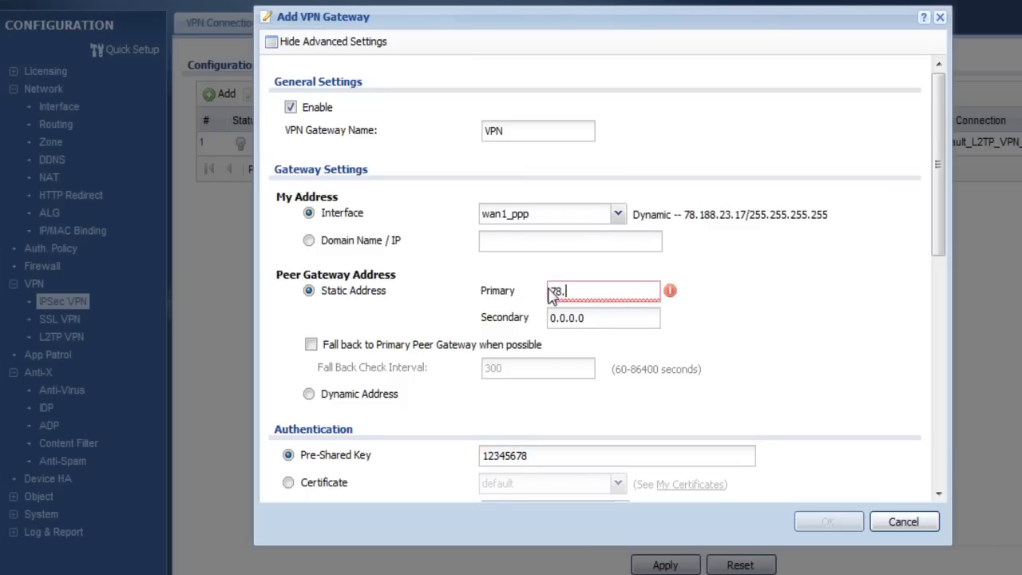
{"action": "type", "text": "182.214.134"}
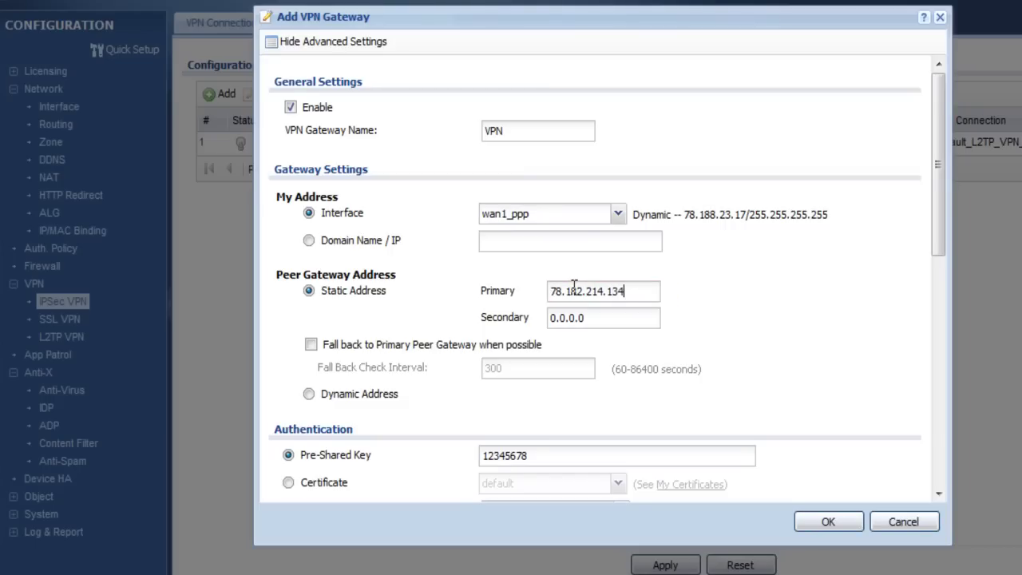
{"action": "scroll", "coordinate": [940, 210], "scroll_direction": "down", "scroll_amount": 1}
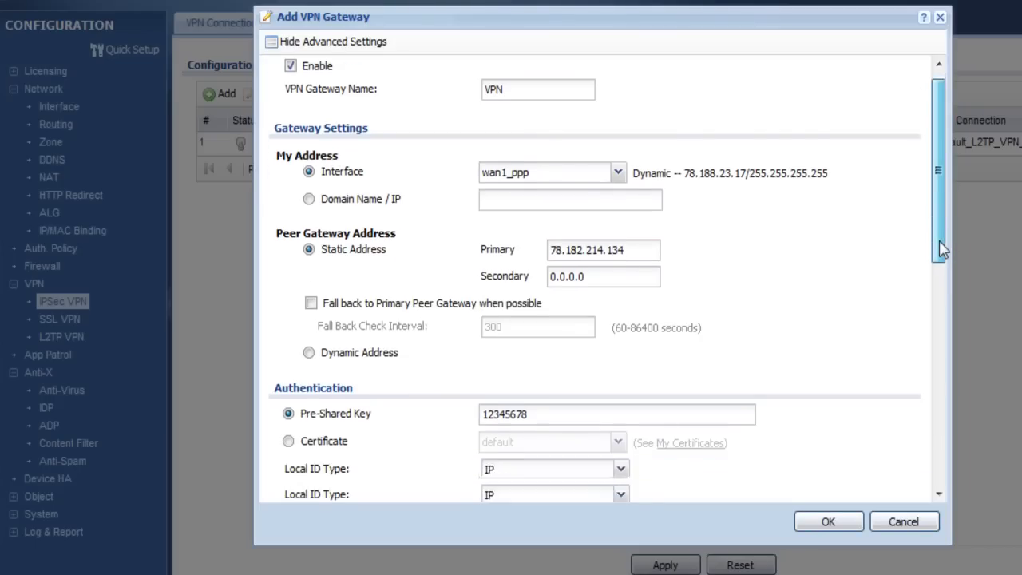
{"action": "left_click_drag", "start_coordinate": [939, 248], "coordinate": [939, 470]}
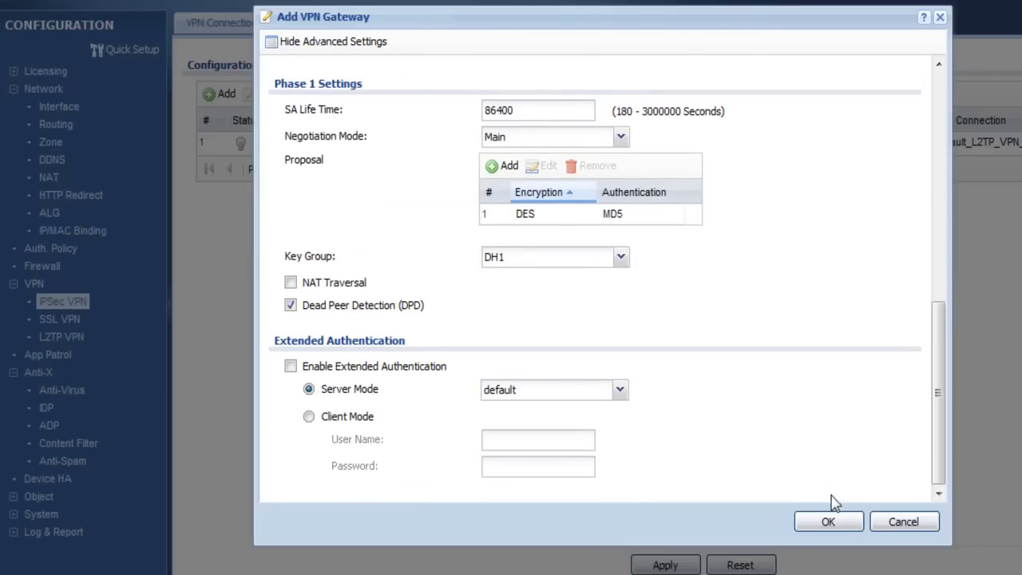
{"action": "left_click", "coordinate": [828, 521]}
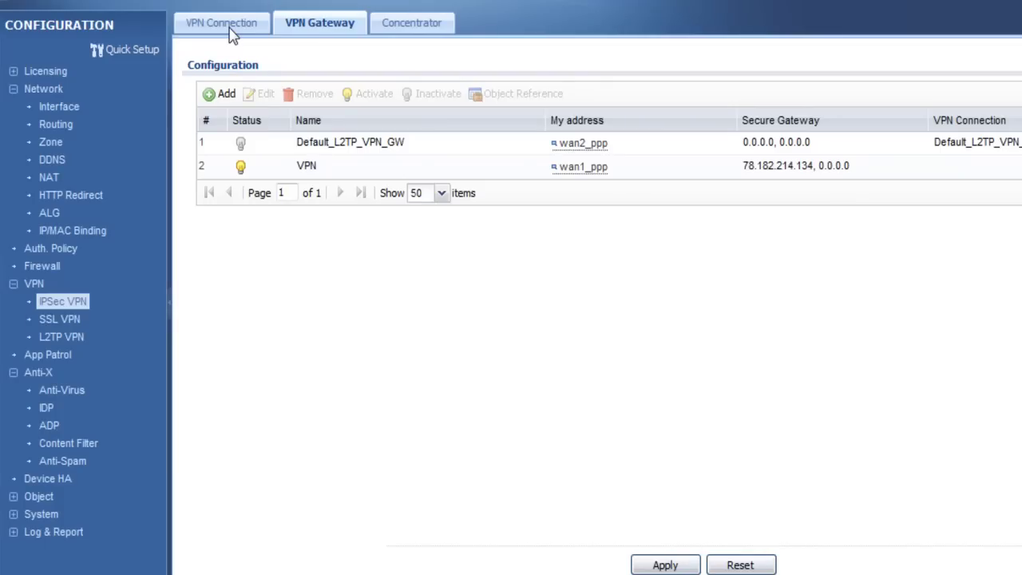
{"action": "left_click", "coordinate": [228, 27]}
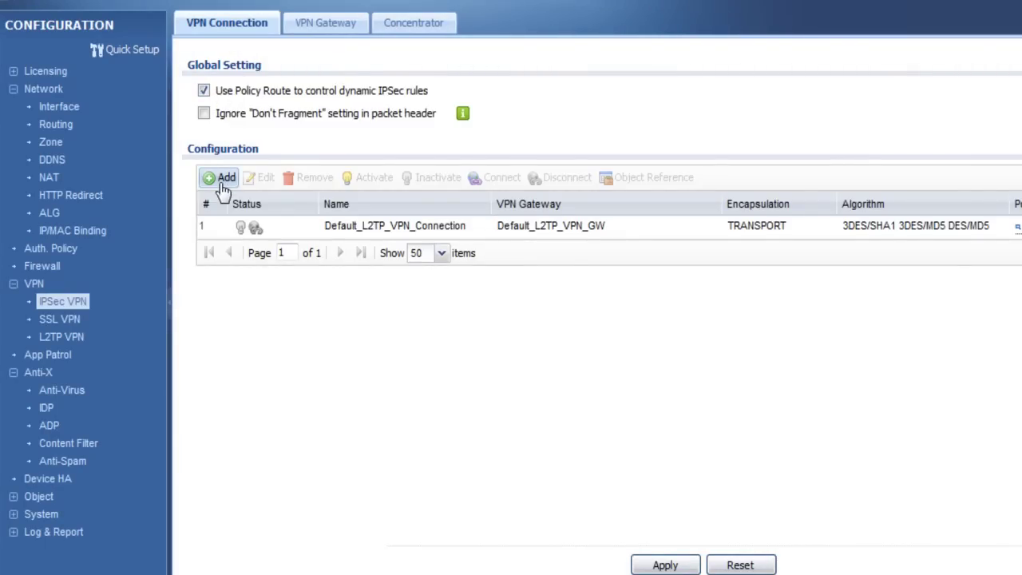
- Add an enabled VPN connection named VPN with Nailed-Up and NetBIOS broadcast turned on
{"action": "left_click", "coordinate": [223, 178]}
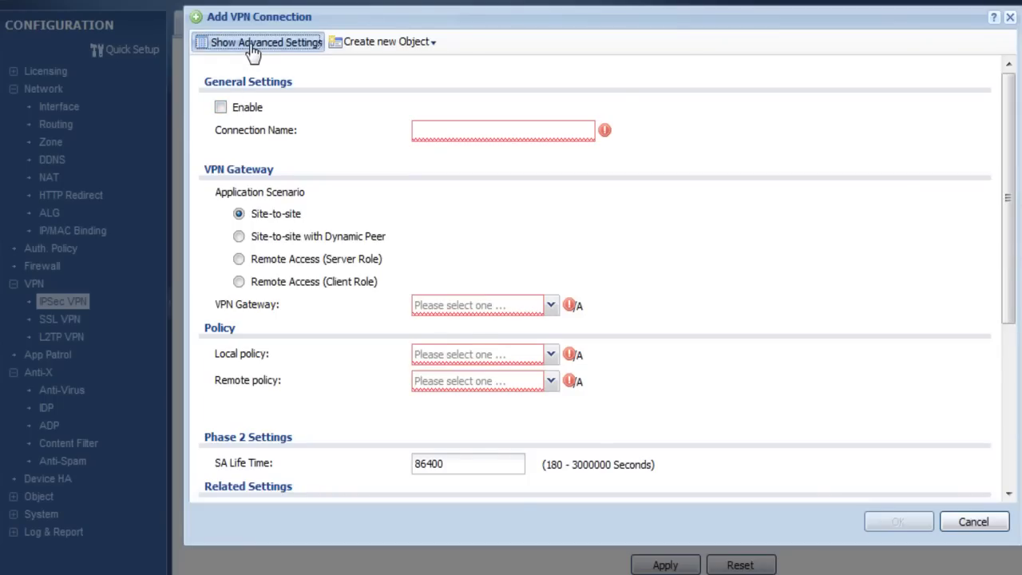
{"action": "left_click", "coordinate": [256, 41]}
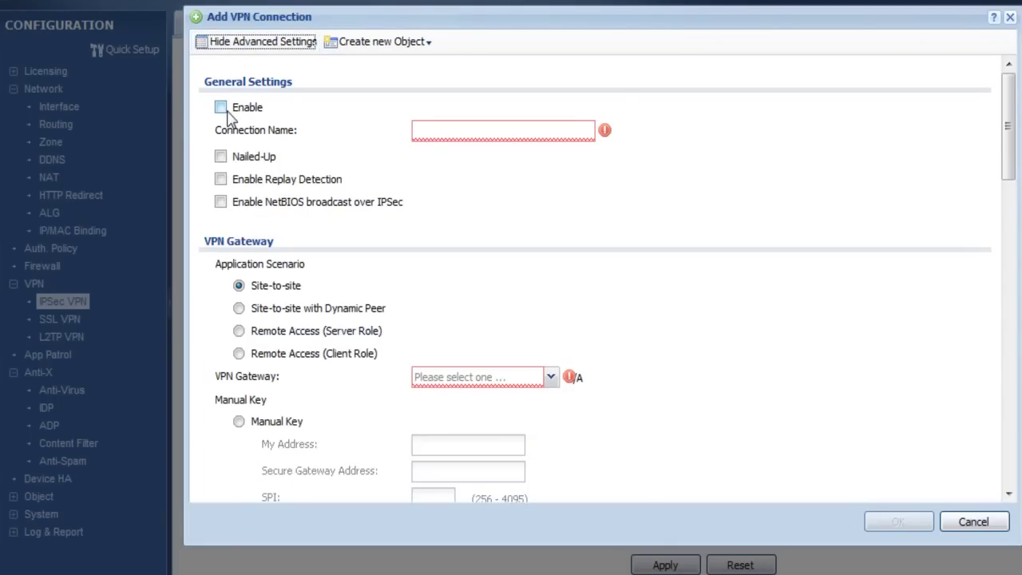
{"action": "left_click", "coordinate": [223, 109]}
{"action": "left_click", "coordinate": [421, 132]}
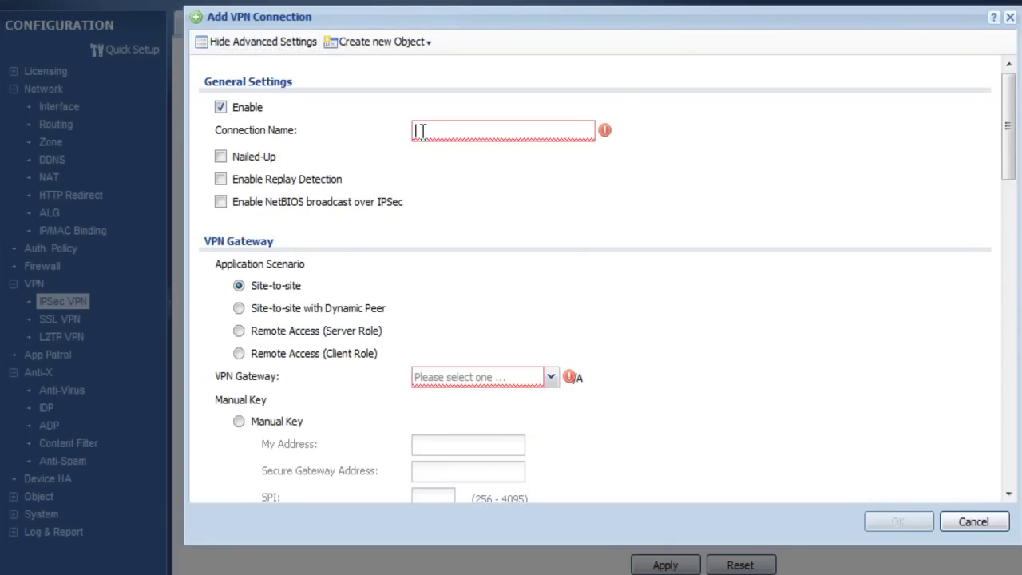
{"action": "type", "text": "VPN"}
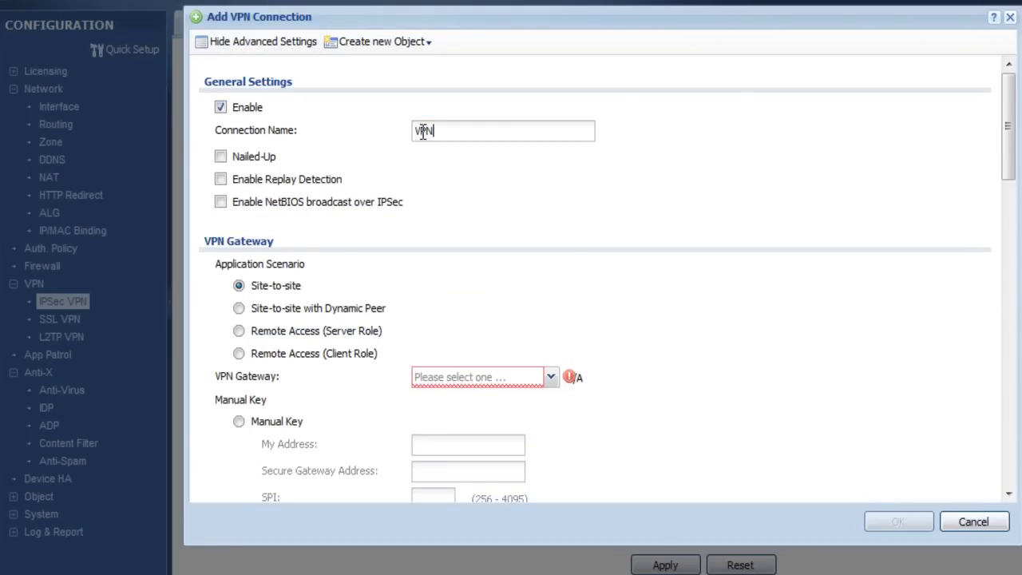
{"action": "left_click", "coordinate": [220, 159]}
{"action": "left_click", "coordinate": [221, 203]}
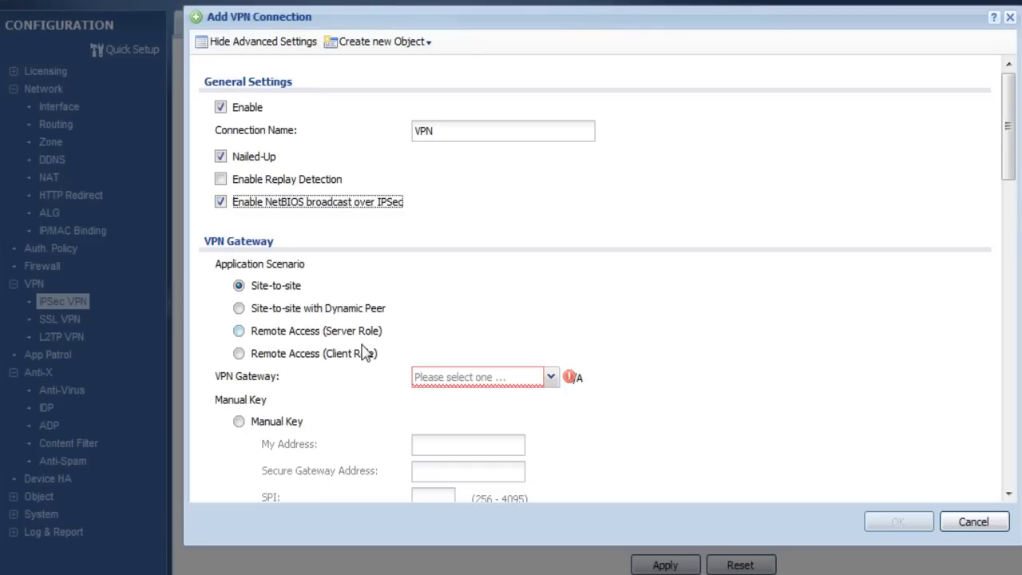
{"action": "left_click", "coordinate": [550, 382]}
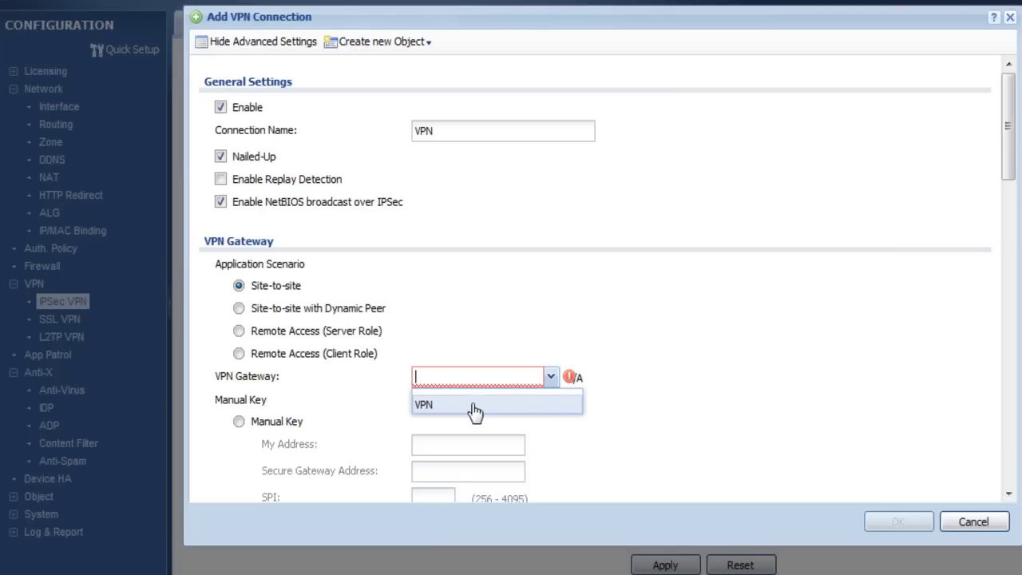
- Use gateway VPN, local policy LAN1_SUBNET and remote policy VPN_test_sub for the connection
{"action": "left_click", "coordinate": [474, 408]}
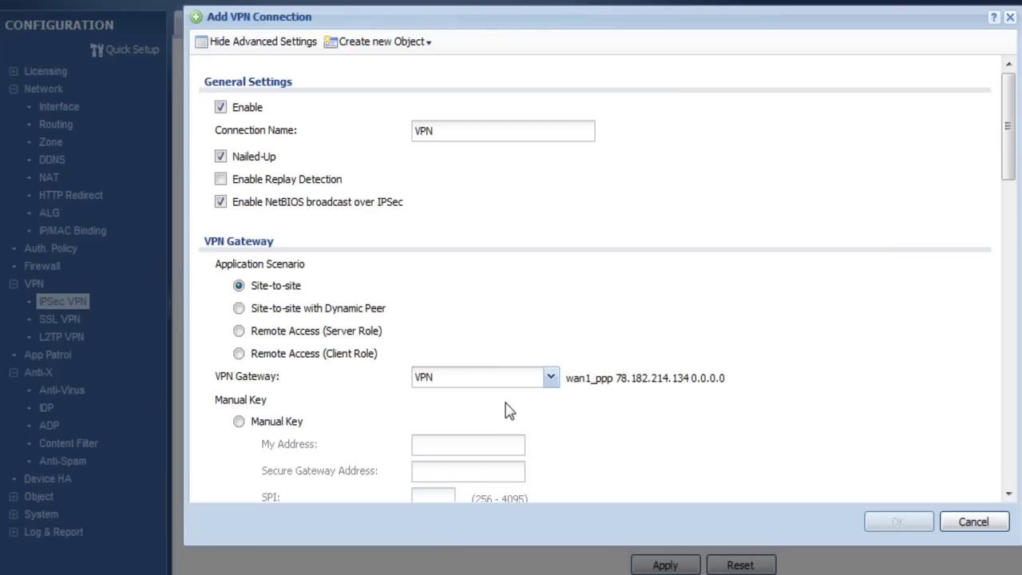
{"action": "scroll", "coordinate": [506, 411], "scroll_direction": "down", "scroll_amount": 3}
{"action": "scroll", "coordinate": [507, 418], "scroll_direction": "down", "scroll_amount": 3}
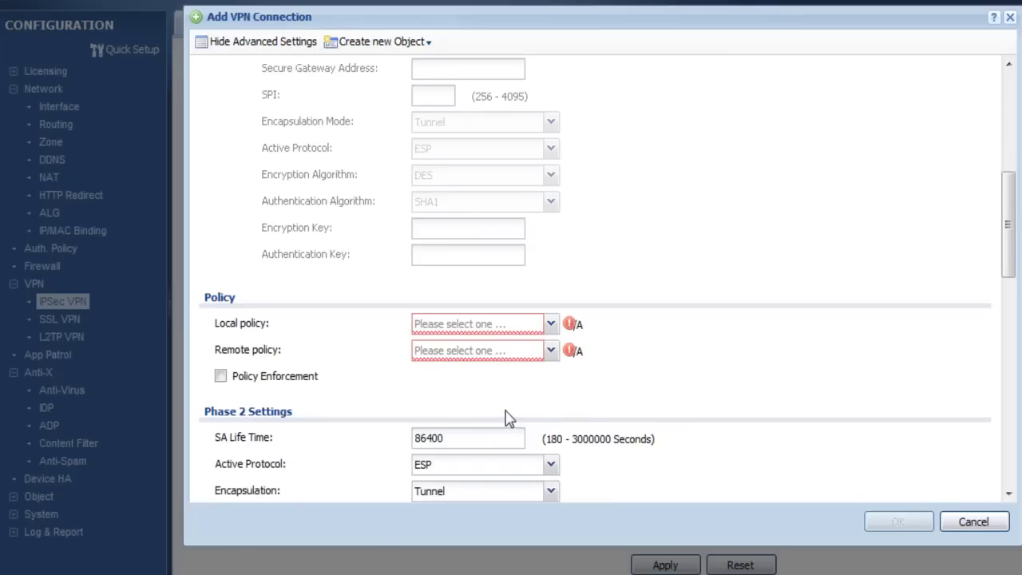
{"action": "left_click", "coordinate": [551, 322]}
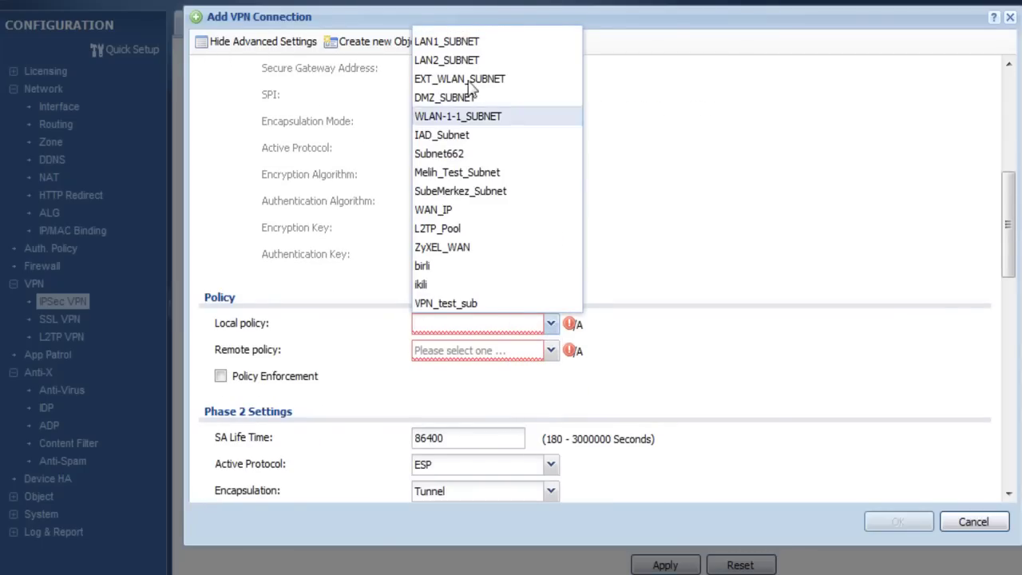
{"action": "left_click", "coordinate": [447, 41]}
{"action": "left_click", "coordinate": [551, 349]}
{"action": "left_click", "coordinate": [448, 330]}
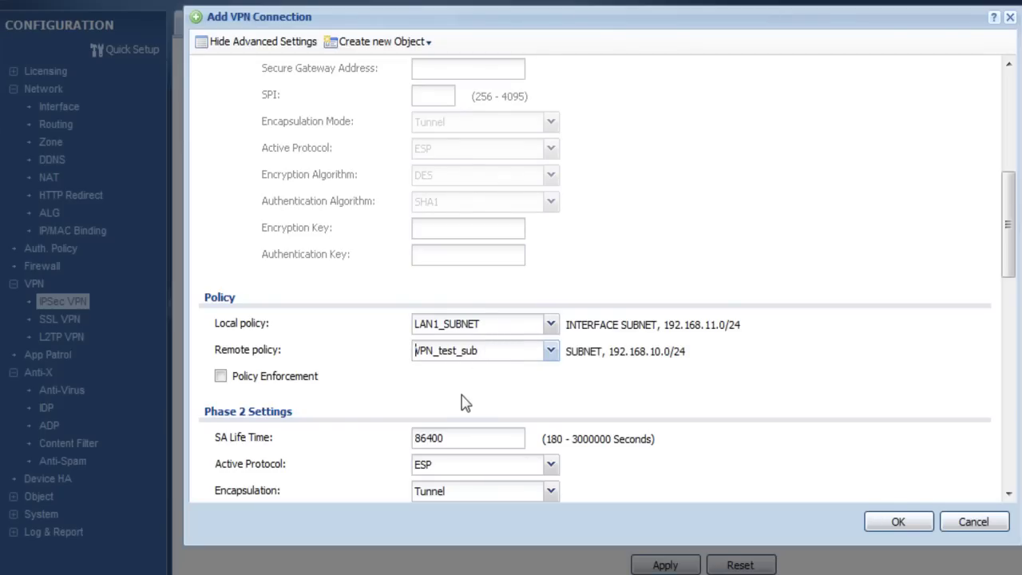
- Check the saved VPN site-to-site connection in the VPN Connection list
{"action": "scroll", "coordinate": [457, 397], "scroll_direction": "down", "scroll_amount": 1}
{"action": "scroll", "coordinate": [456, 397], "scroll_direction": "down", "scroll_amount": 2}
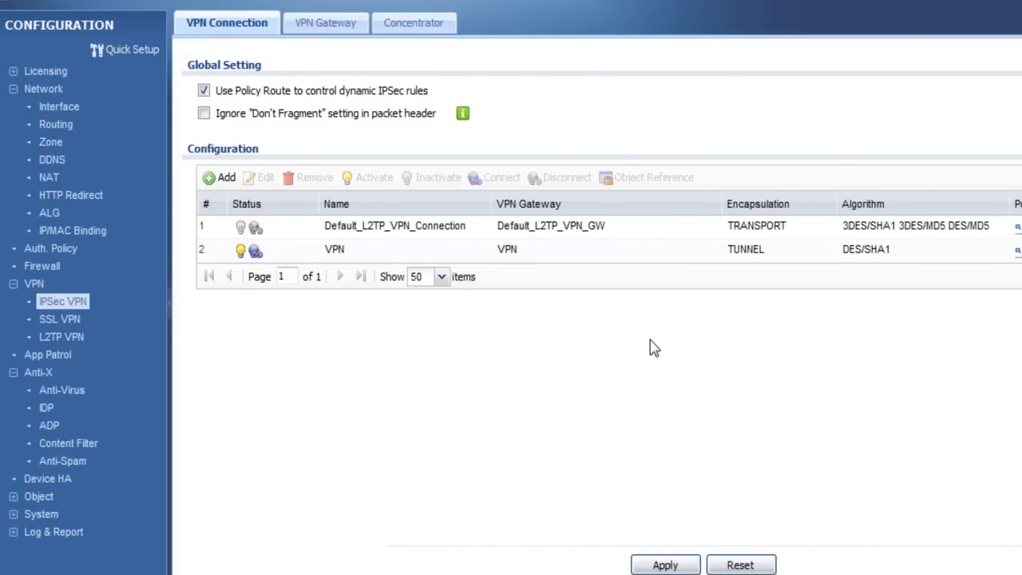
{"action": "left_click", "coordinate": [320, 257]}
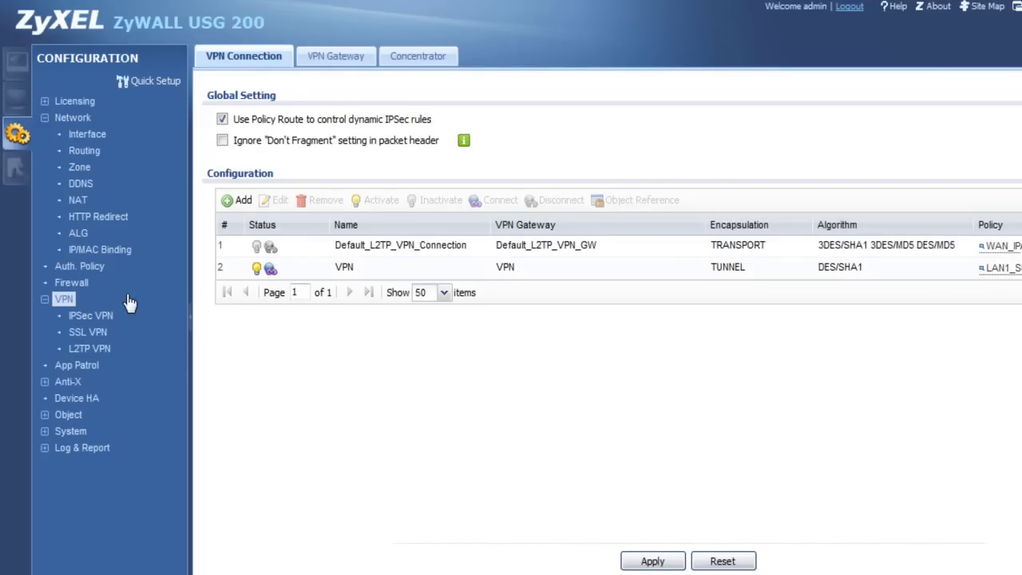
- Add a new SSL VPN access policy and rename it from 'New' to SSL
{"action": "left_click", "coordinate": [86, 332]}
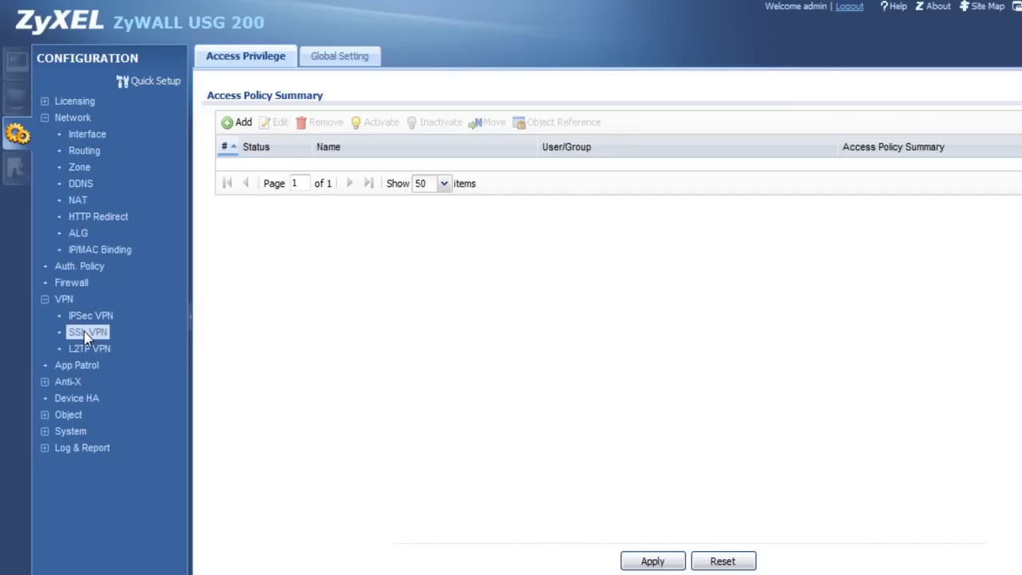
{"action": "left_click", "coordinate": [230, 125]}
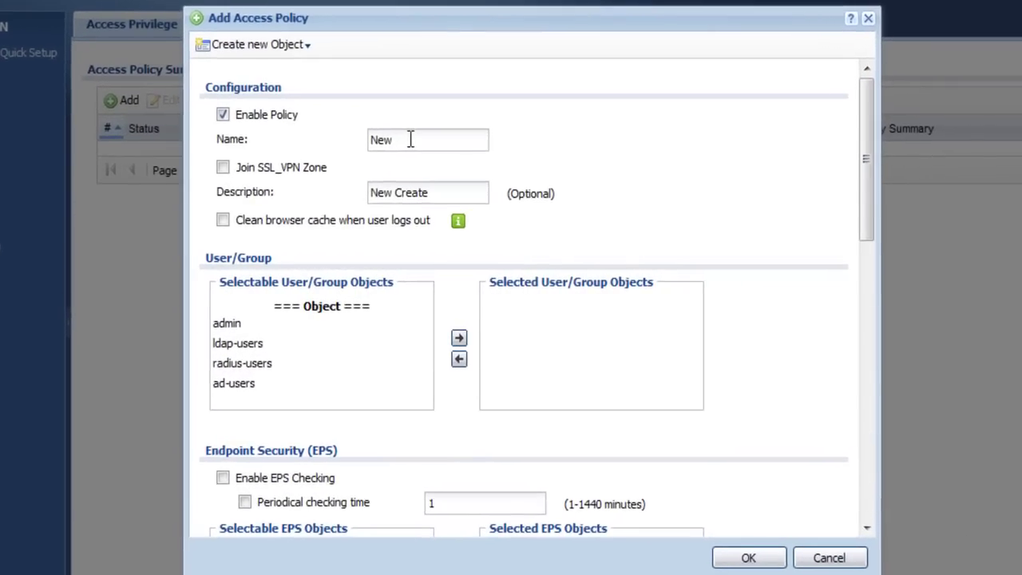
{"action": "left_click_drag", "start_coordinate": [405, 138], "coordinate": [354, 136]}
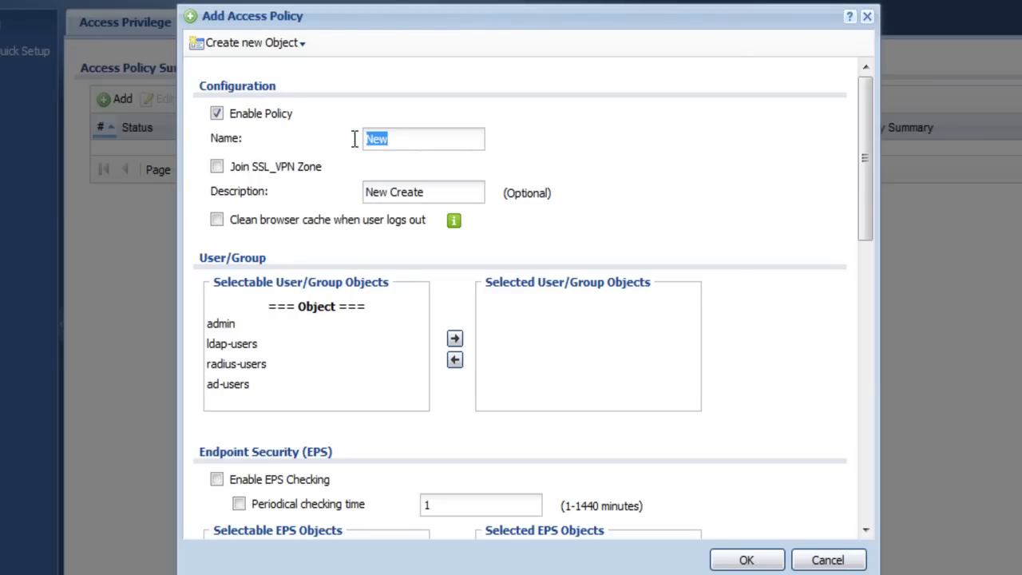
{"action": "type", "text": "SSL"}
- Create a new local user named test with its password
{"action": "left_click", "coordinate": [279, 45]}
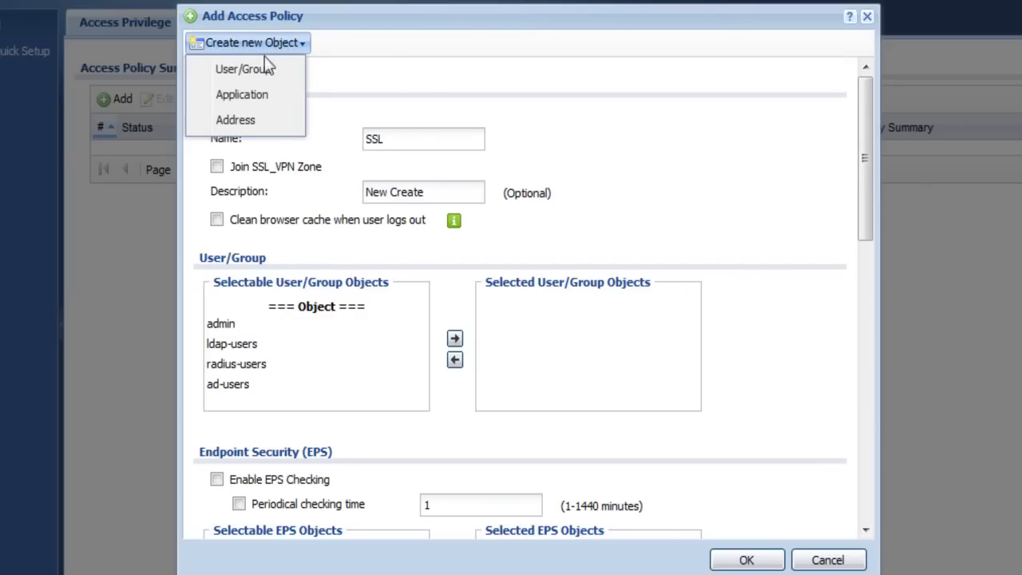
{"action": "left_click", "coordinate": [244, 71]}
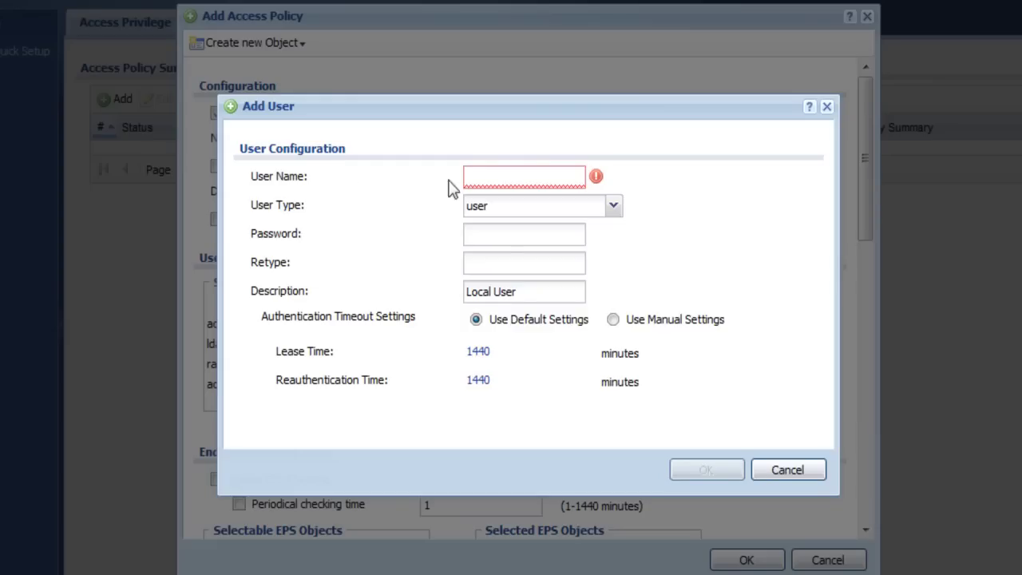
{"action": "left_click", "coordinate": [474, 175]}
{"action": "type", "text": "test"}
{"action": "key", "text": "Tab"}
{"action": "key", "text": "Tab"}
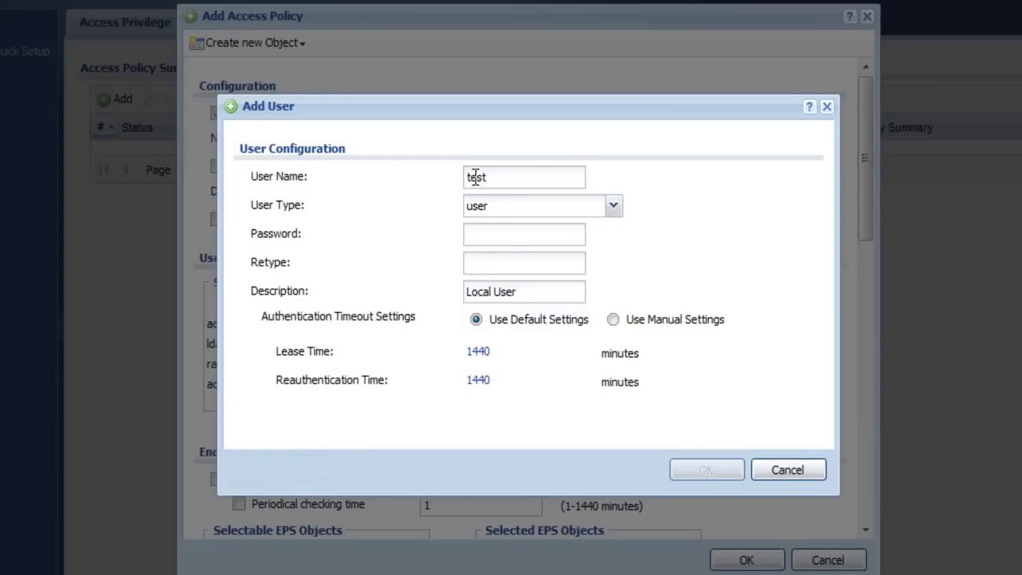
{"action": "type", "text": "1234"}
{"action": "key", "text": "Tab"}
{"action": "type", "text": "1234"}
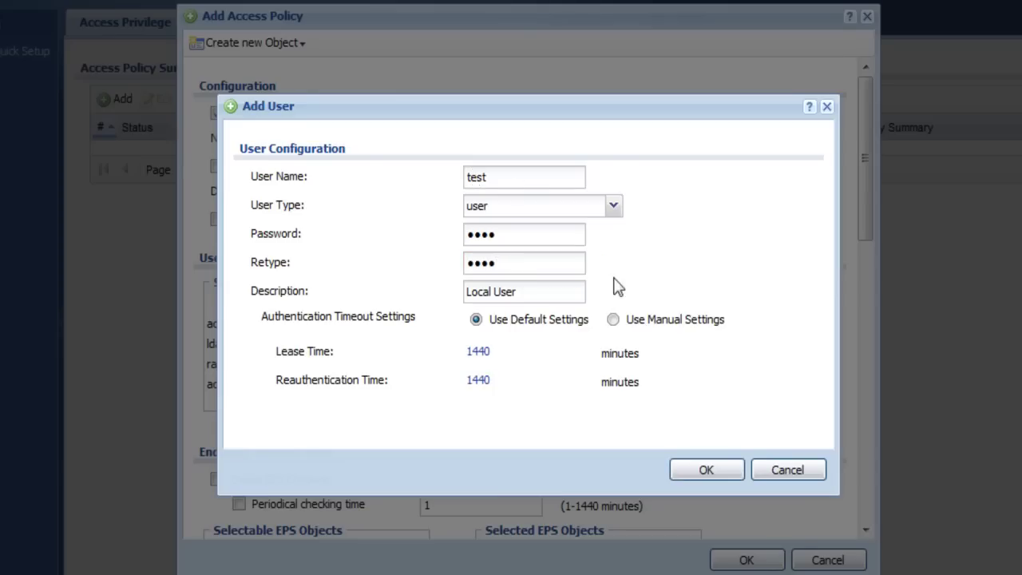
{"action": "left_click", "coordinate": [708, 470]}
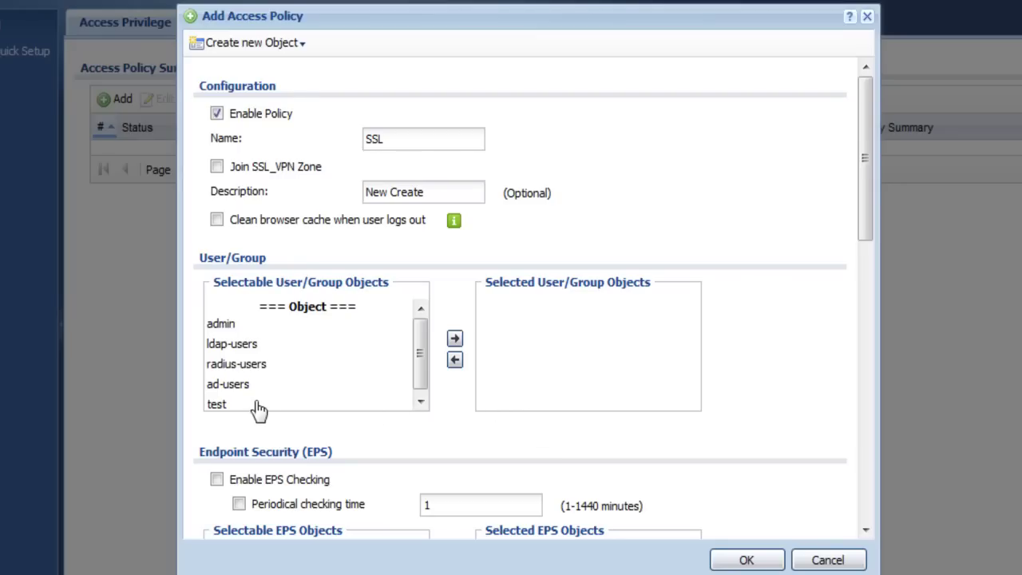
- Move user test into the policy's Selected User/Group Objects
{"action": "left_click", "coordinate": [218, 406]}
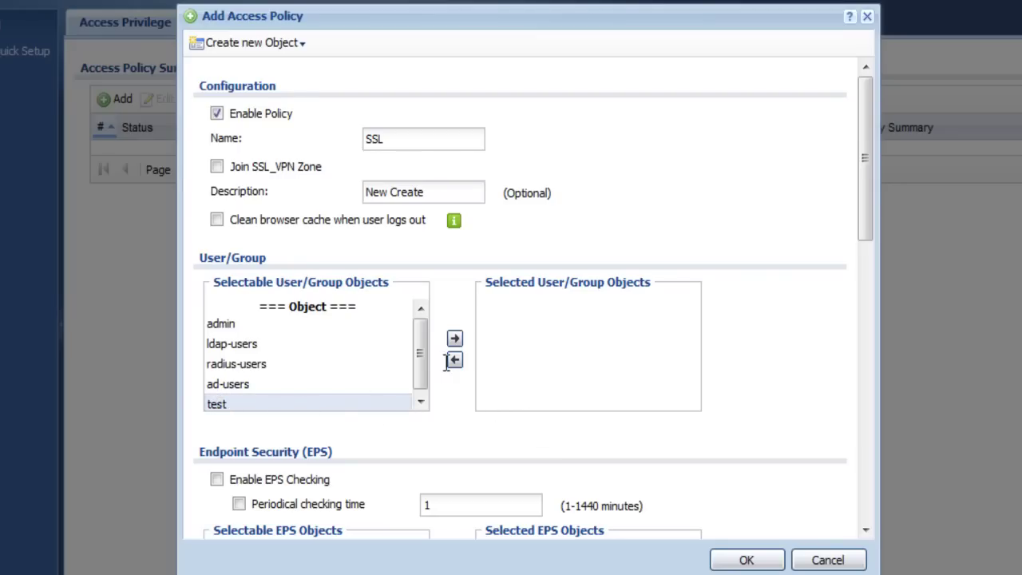
{"action": "left_click", "coordinate": [455, 340]}
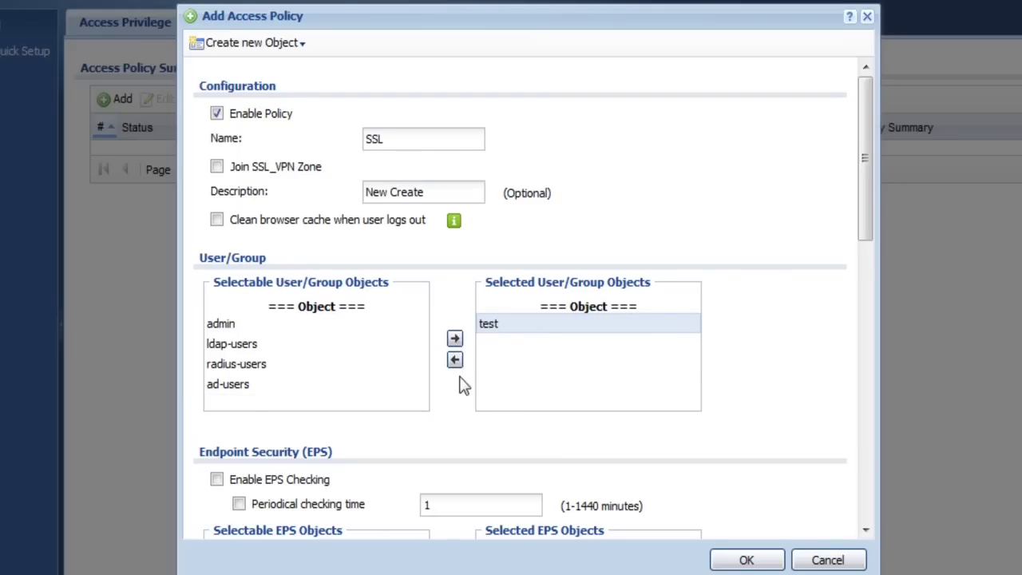
{"action": "scroll", "coordinate": [460, 391], "scroll_direction": "down", "scroll_amount": 3}
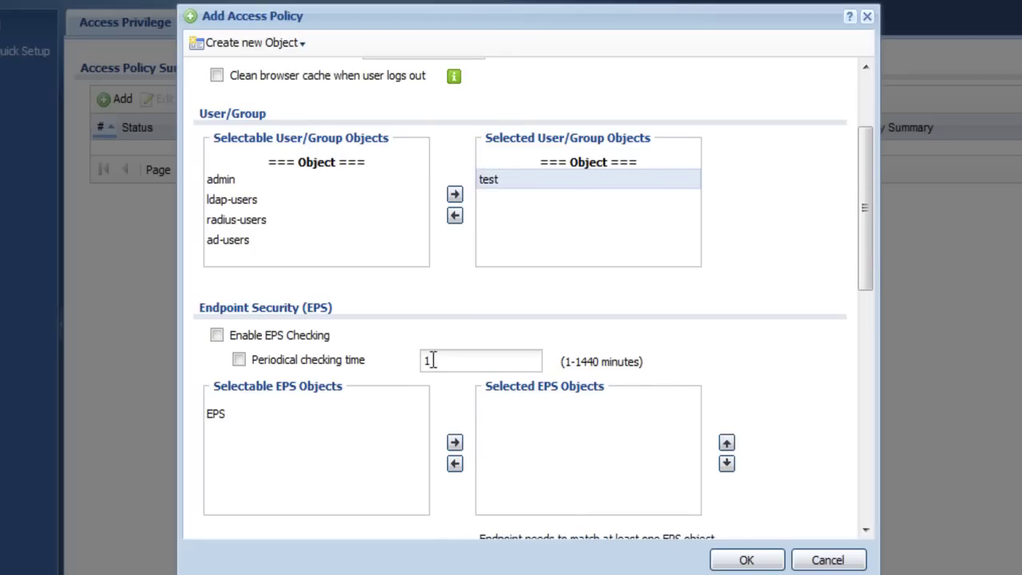
{"action": "scroll", "coordinate": [432, 359], "scroll_direction": "down", "scroll_amount": 2}
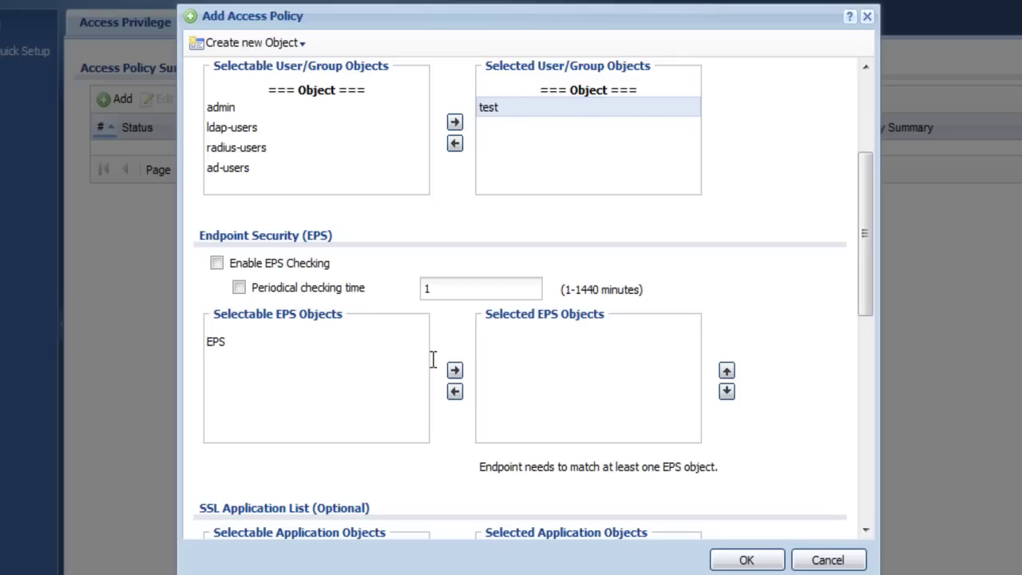
{"action": "scroll", "coordinate": [432, 360], "scroll_direction": "down", "scroll_amount": 5}
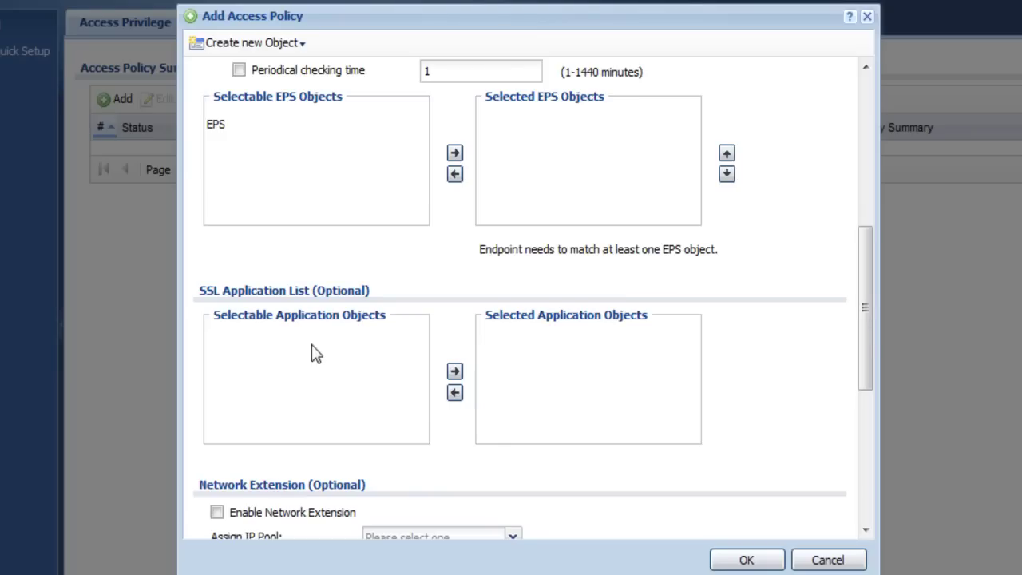
{"action": "left_click", "coordinate": [262, 50]}
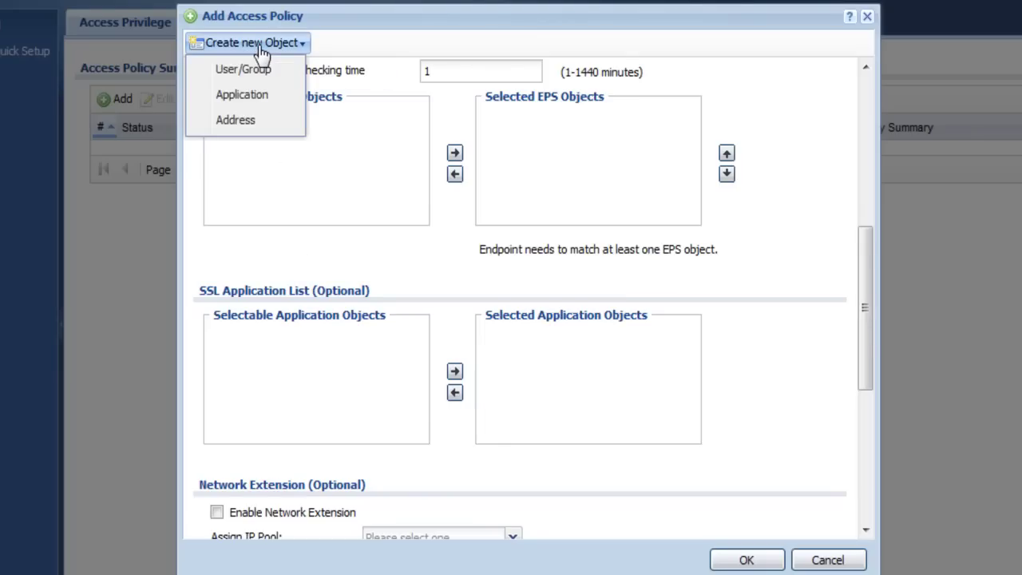
- Create a File Sharing application object with shared path \\192.168.1.33\test
{"action": "left_click", "coordinate": [245, 97]}
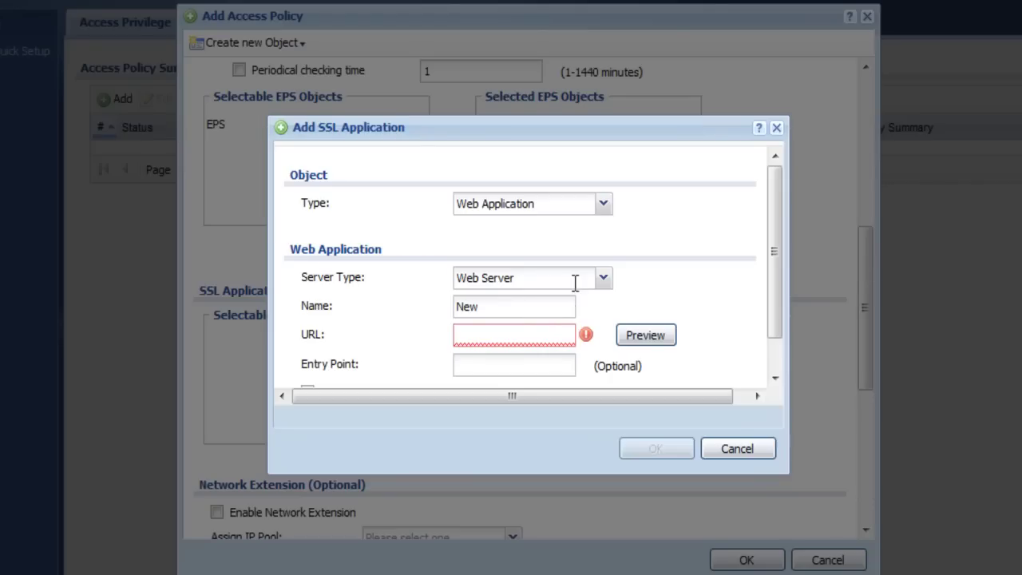
{"action": "left_click", "coordinate": [605, 206]}
{"action": "left_click", "coordinate": [530, 244]}
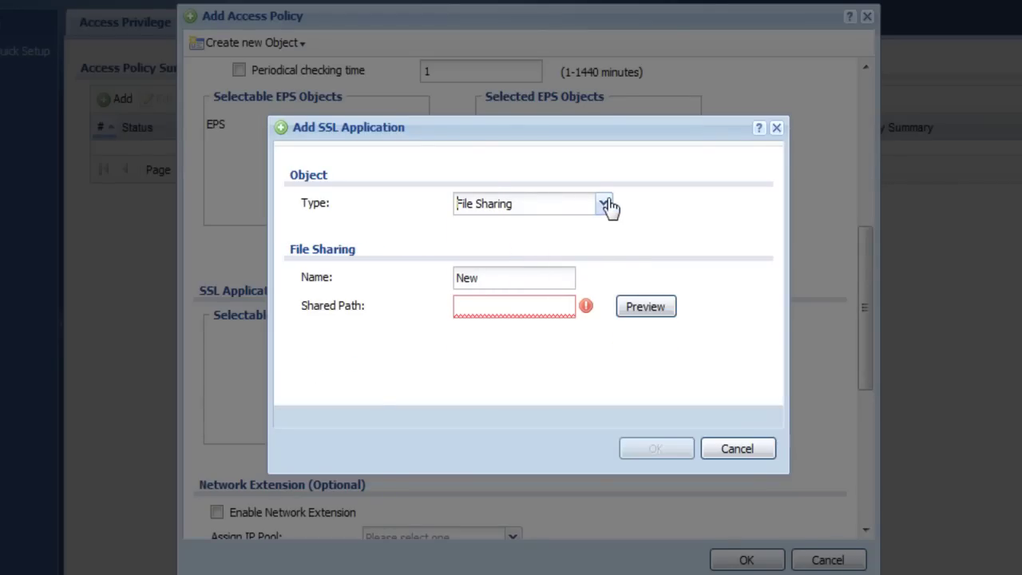
{"action": "left_click", "coordinate": [500, 308]}
{"action": "type", "text": "\\\\192.168.1.33\\test"}
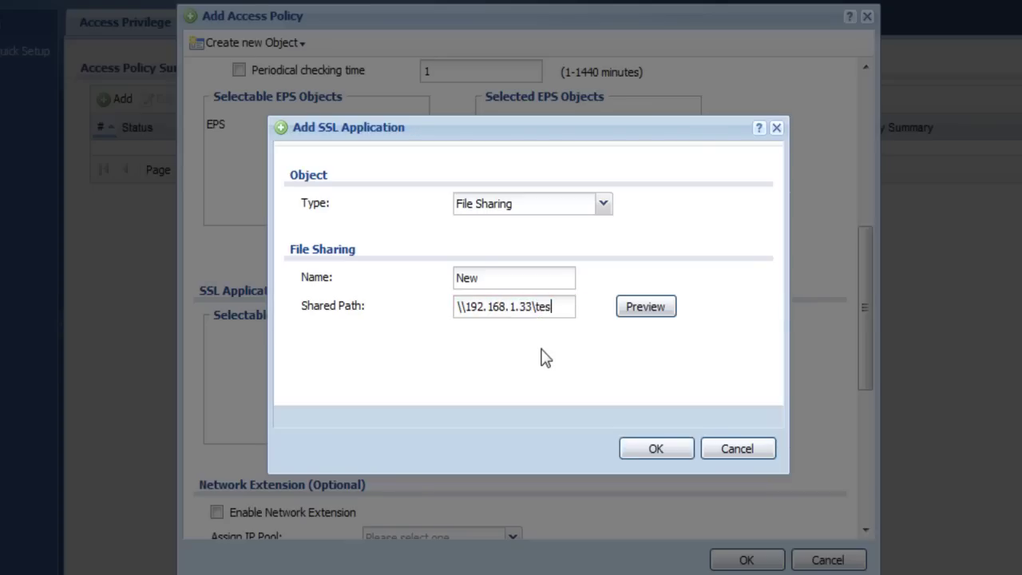
{"action": "left_click", "coordinate": [641, 449]}
- Add the New application object to the policy's Selected Application Objects
{"action": "scroll", "coordinate": [449, 440], "scroll_direction": "down", "scroll_amount": 3}
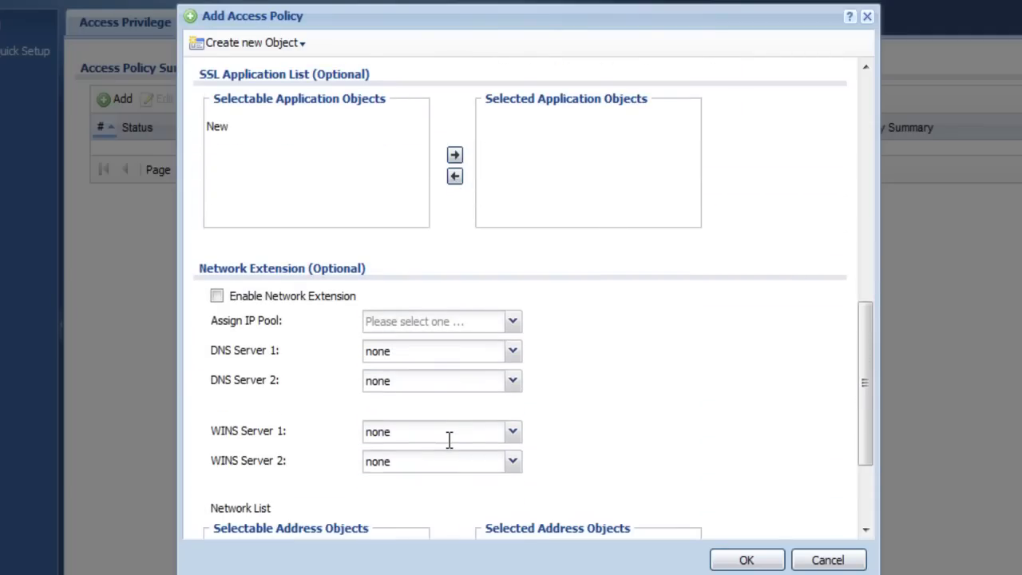
{"action": "left_click", "coordinate": [219, 128]}
{"action": "left_click", "coordinate": [454, 155]}
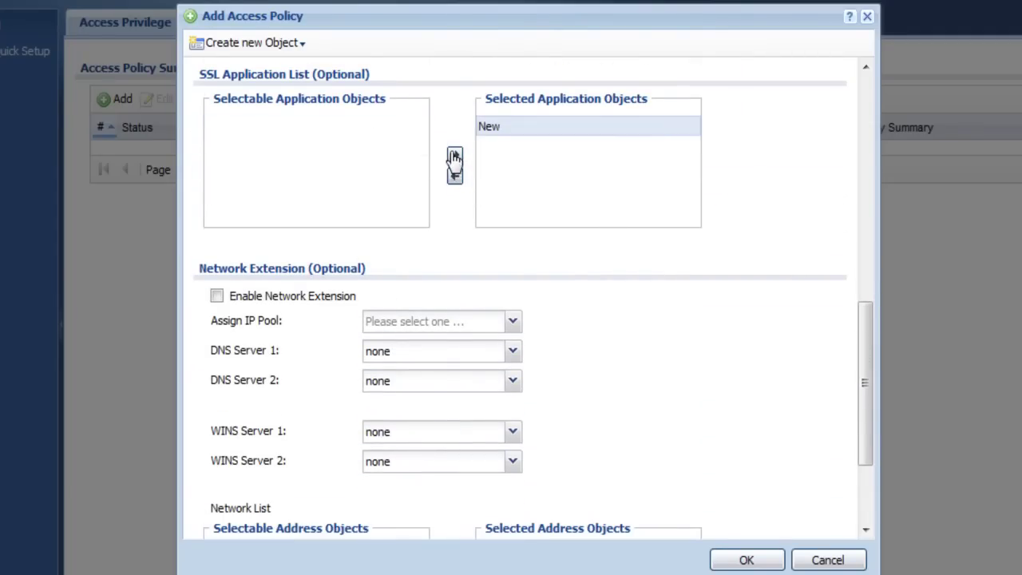
{"action": "scroll", "coordinate": [224, 199], "scroll_direction": "down", "scroll_amount": 1}
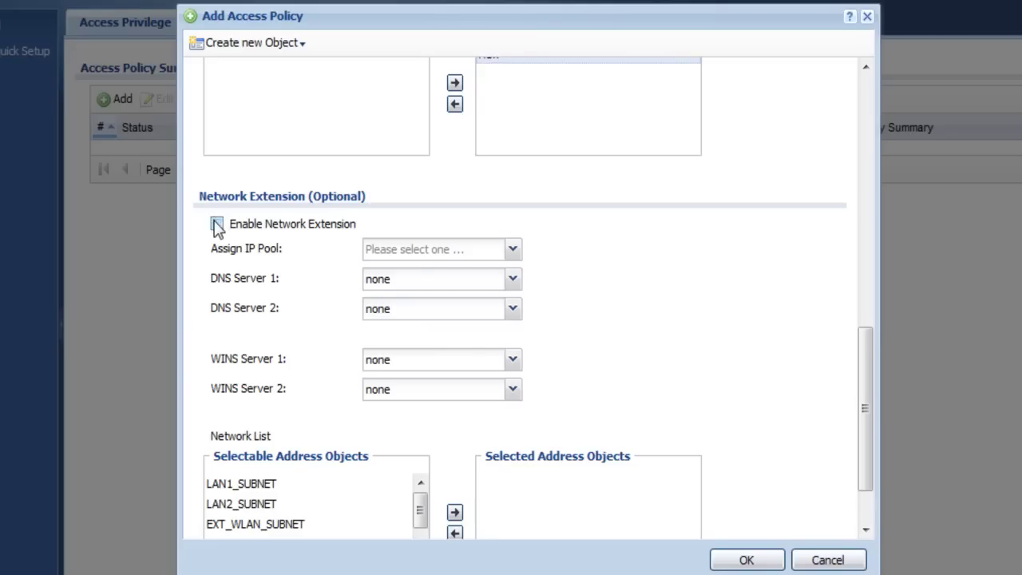
- Enable network extension with IP pool SSL_Subnet and user-defined DNS server 195.175.39.39
{"action": "left_click", "coordinate": [216, 225]}
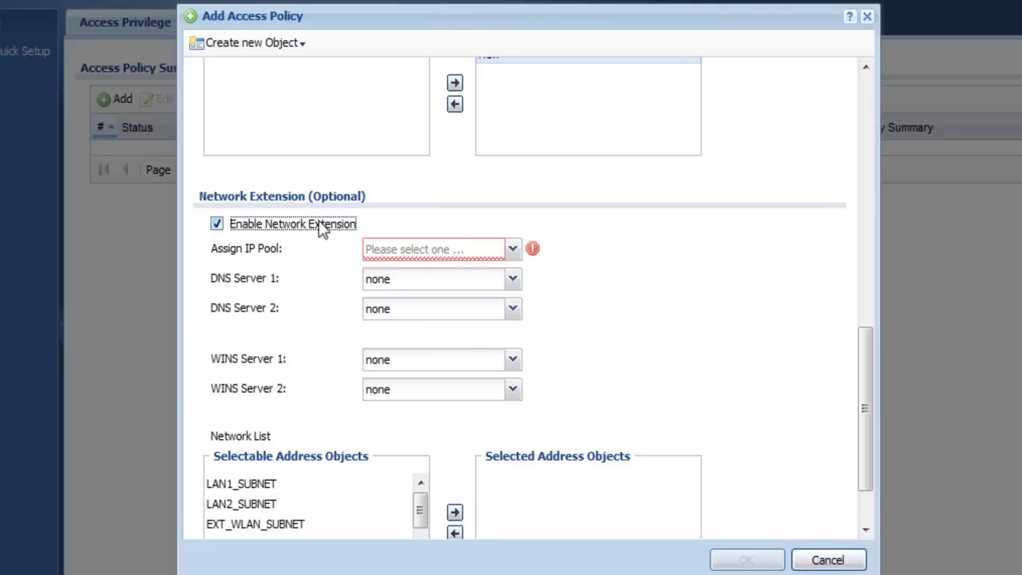
{"action": "left_click", "coordinate": [516, 252]}
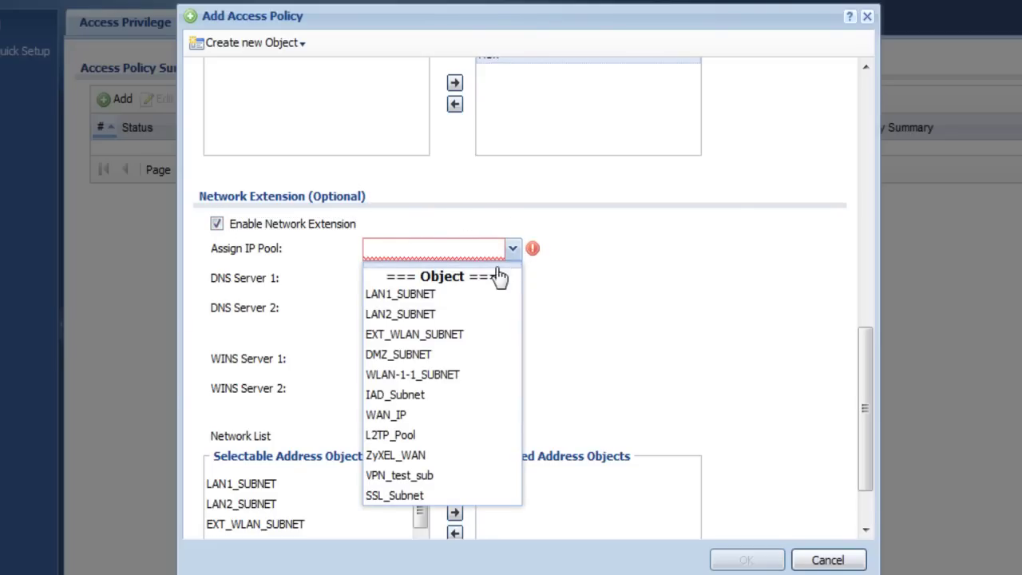
{"action": "left_click", "coordinate": [412, 496]}
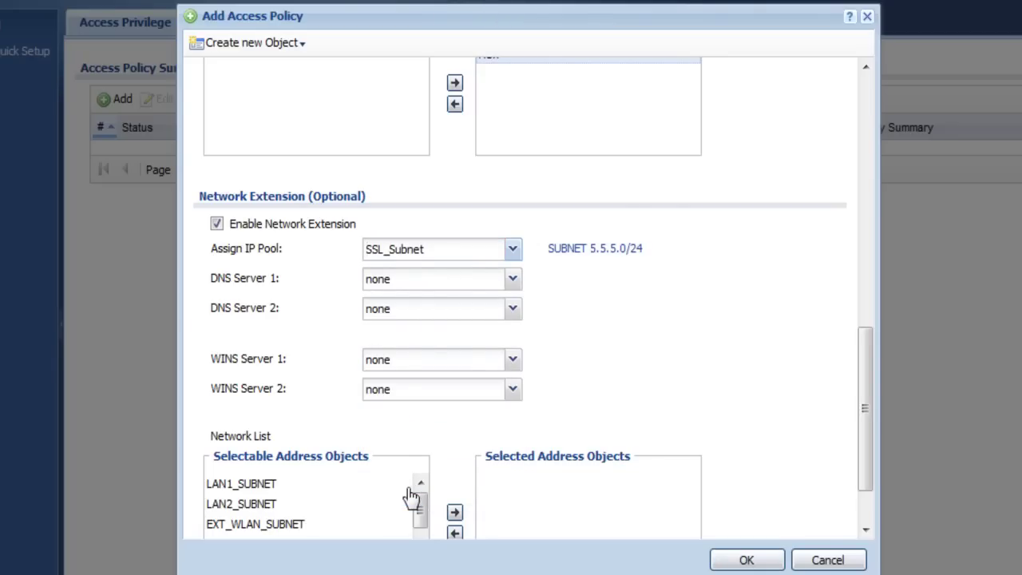
{"action": "left_click", "coordinate": [514, 281]}
{"action": "left_click", "coordinate": [445, 343]}
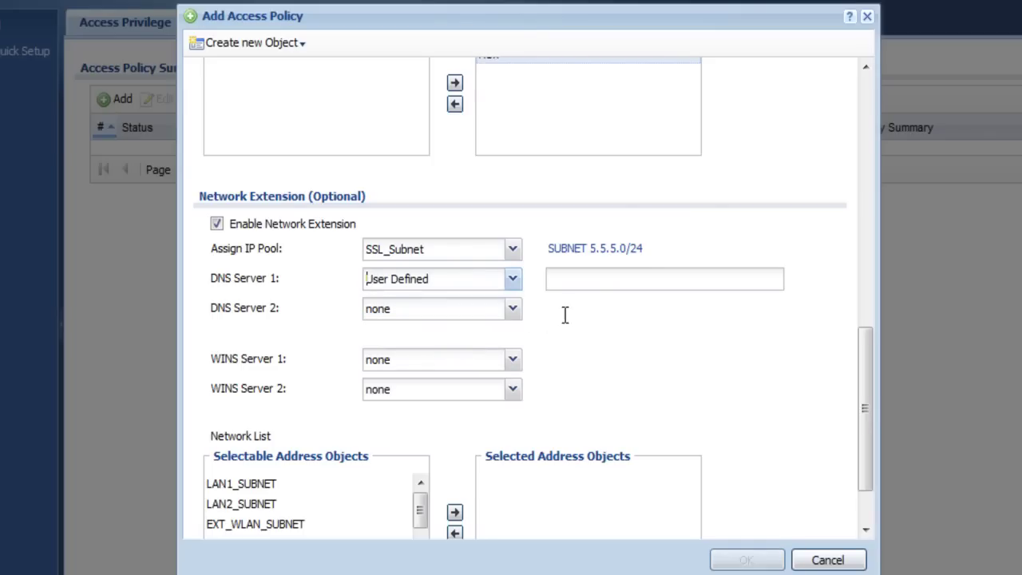
{"action": "left_click", "coordinate": [582, 286]}
{"action": "type", "text": "195.175.39.39"}
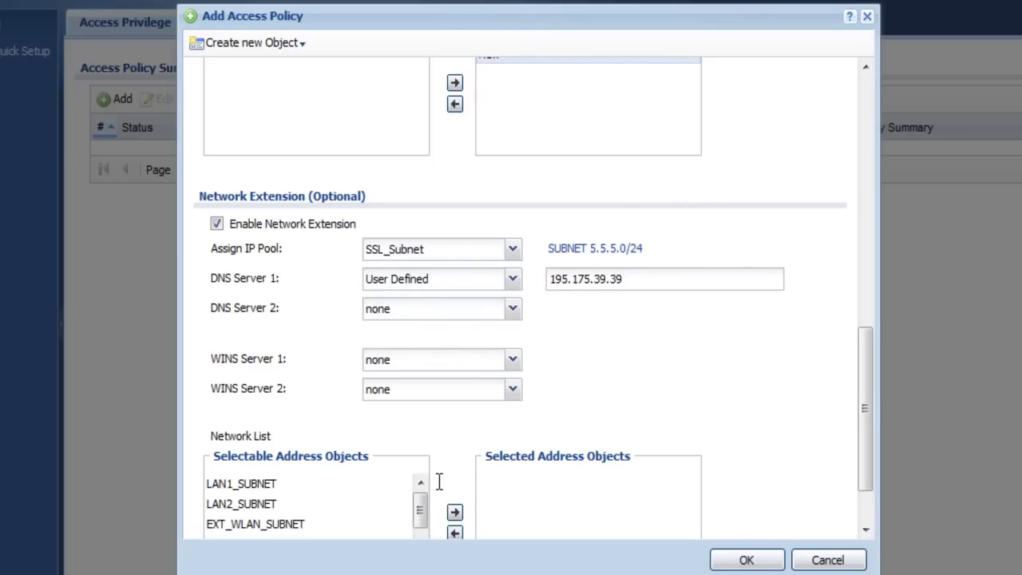
- Add LAN1_SUBNET to the network list and save the SSL access policy
{"action": "scroll", "coordinate": [337, 452], "scroll_direction": "down", "scroll_amount": 3}
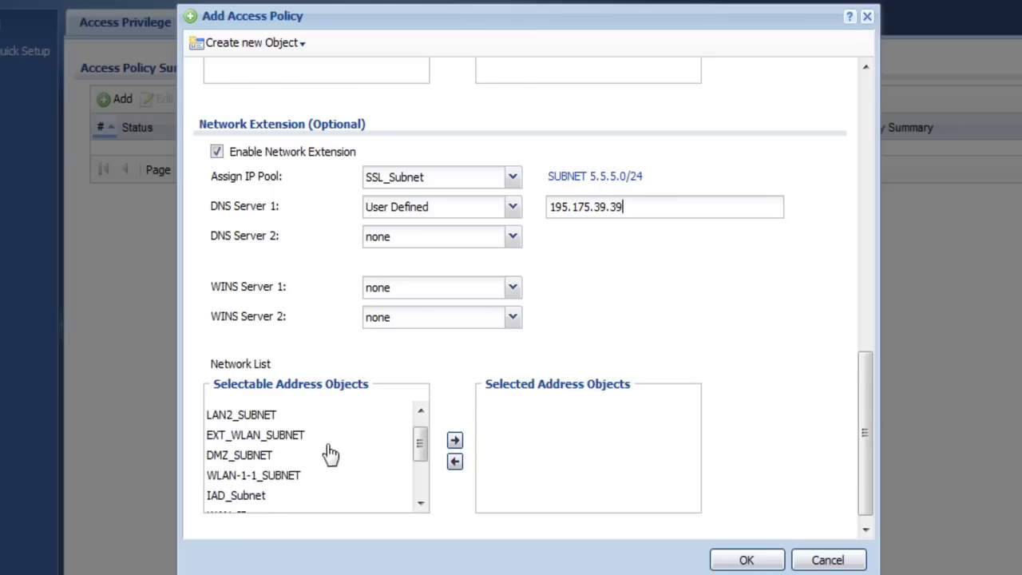
{"action": "scroll", "coordinate": [288, 424], "scroll_direction": "up", "scroll_amount": 1}
{"action": "left_click", "coordinate": [262, 414]}
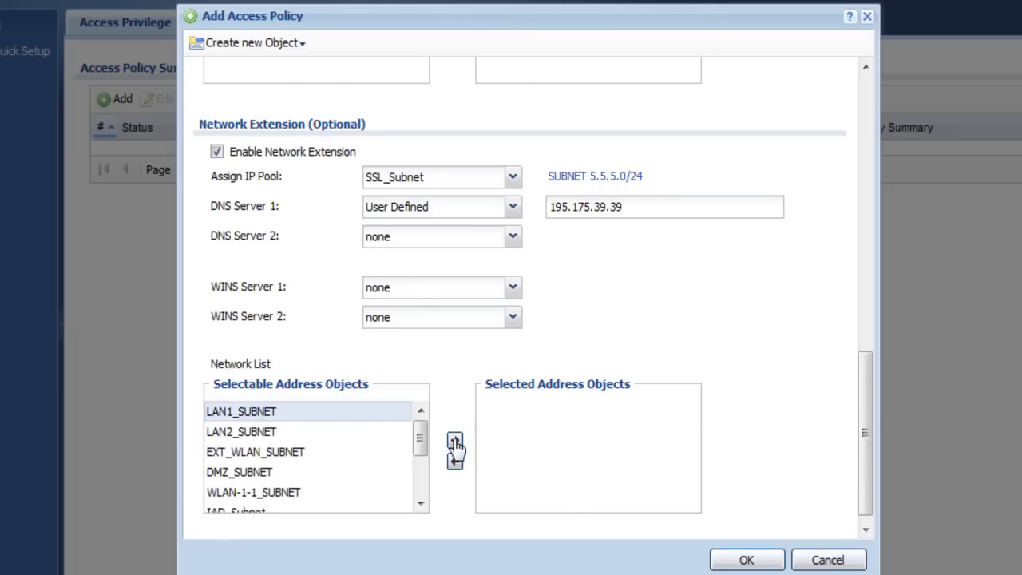
{"action": "left_click", "coordinate": [454, 440]}
{"action": "left_click", "coordinate": [745, 559]}
{"action": "left_click", "coordinate": [64, 297]}
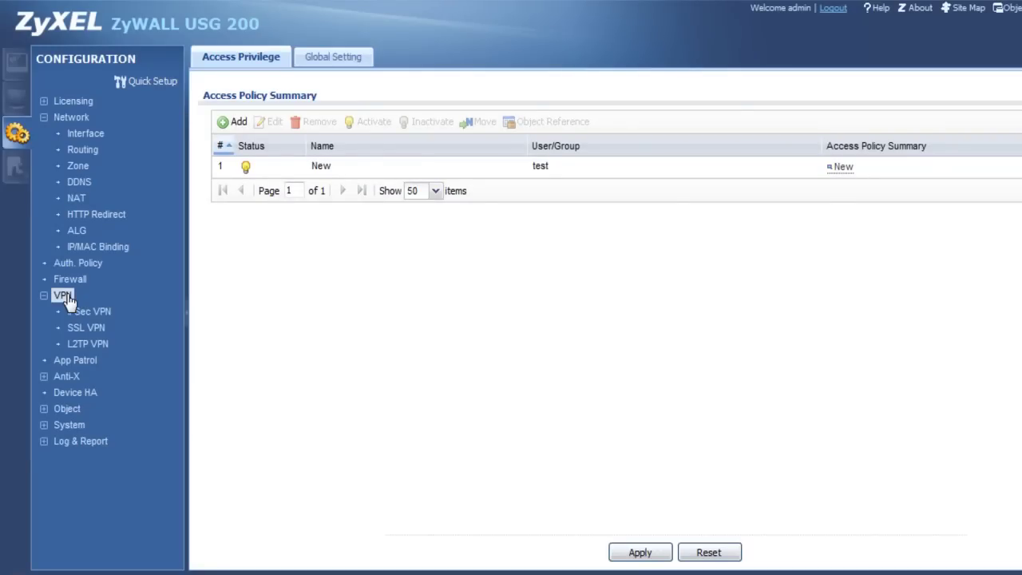
- Open the Default_L2TP_VPN_GW gateway for editing from the IPSec VPN gateway list
{"action": "left_click", "coordinate": [86, 312]}
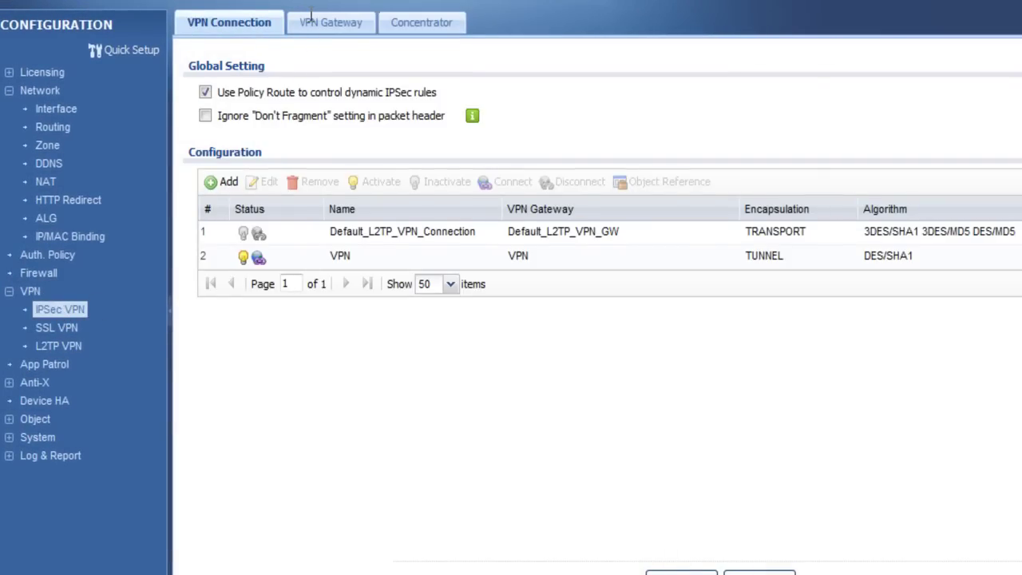
{"action": "left_click", "coordinate": [309, 17]}
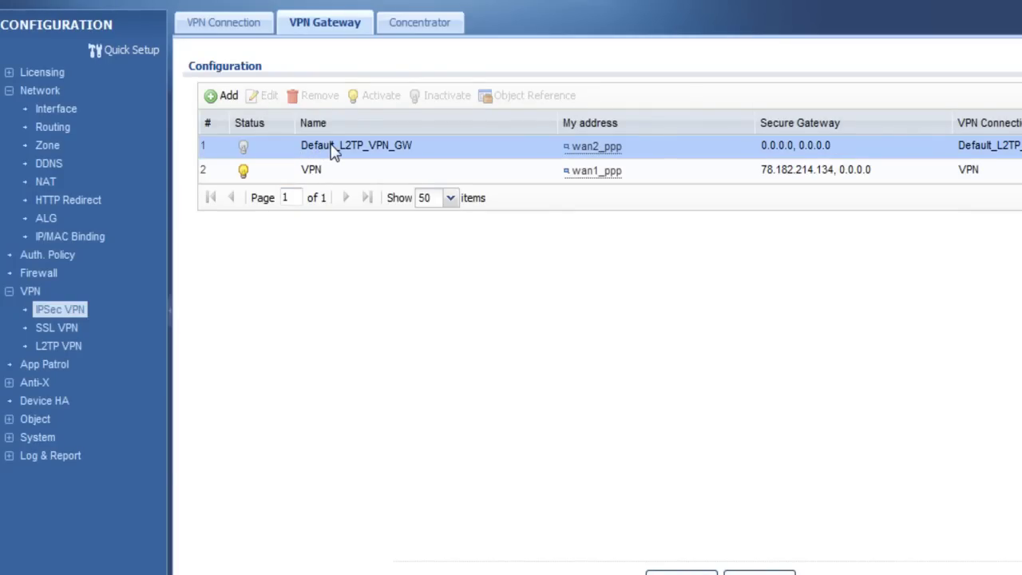
{"action": "double_click", "coordinate": [332, 148]}
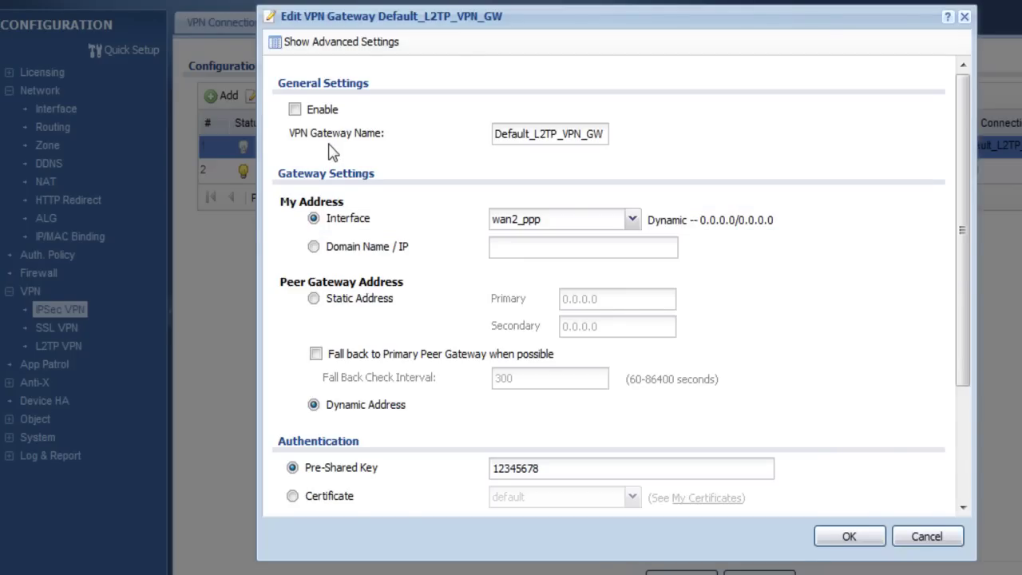
- Enable the gateway, bind it to interface wan1_ppp, and save the changes
{"action": "left_click", "coordinate": [338, 44]}
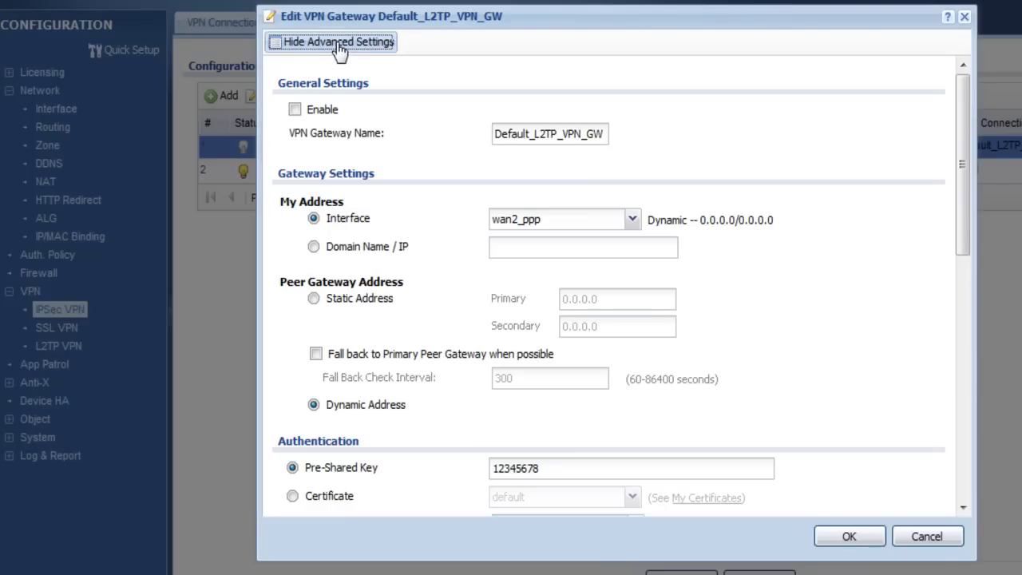
{"action": "left_click", "coordinate": [296, 111]}
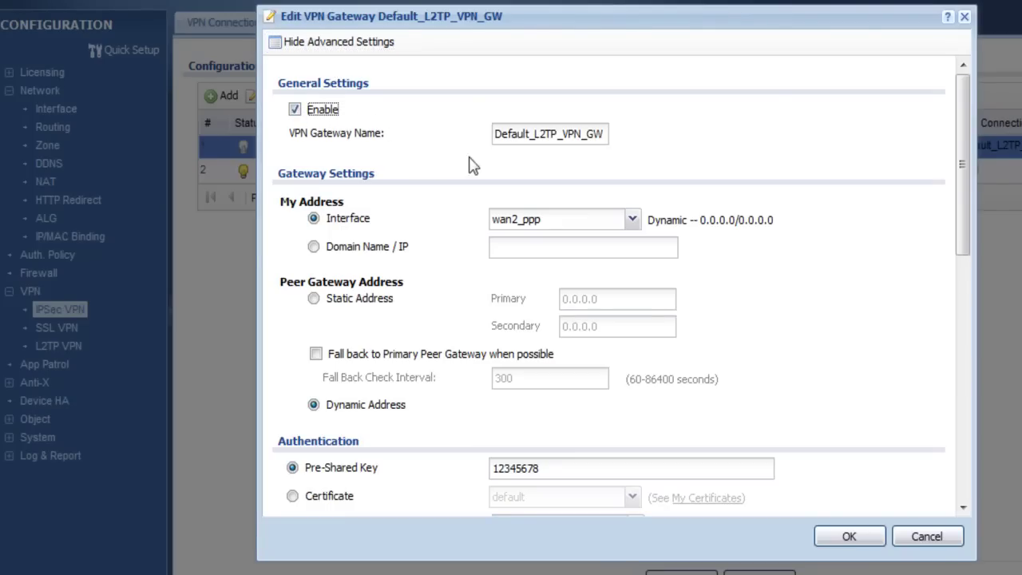
{"action": "left_click", "coordinate": [631, 219]}
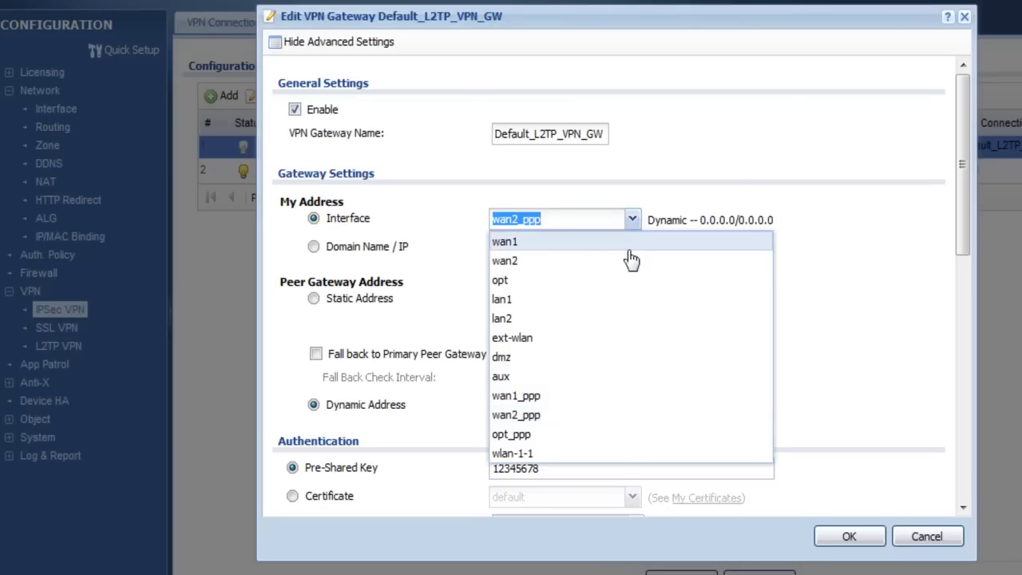
{"action": "left_click", "coordinate": [546, 395]}
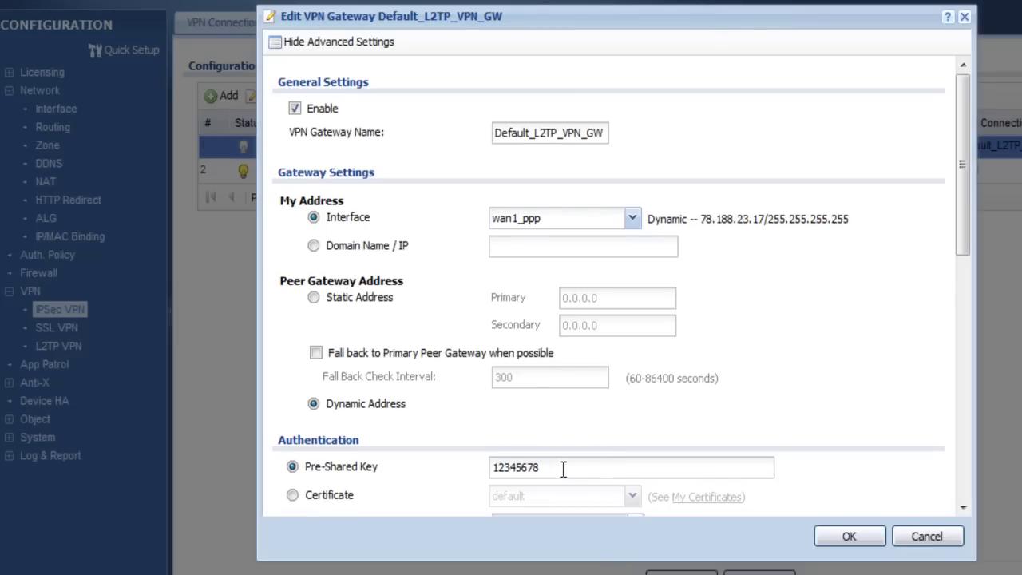
{"action": "scroll", "coordinate": [563, 469], "scroll_direction": "down", "scroll_amount": 3}
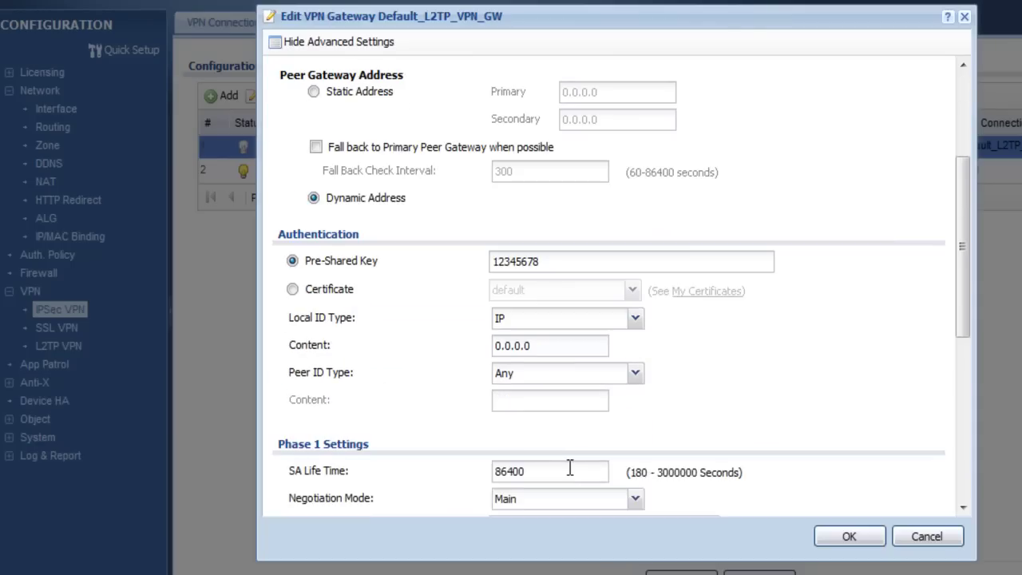
{"action": "left_click", "coordinate": [819, 541]}
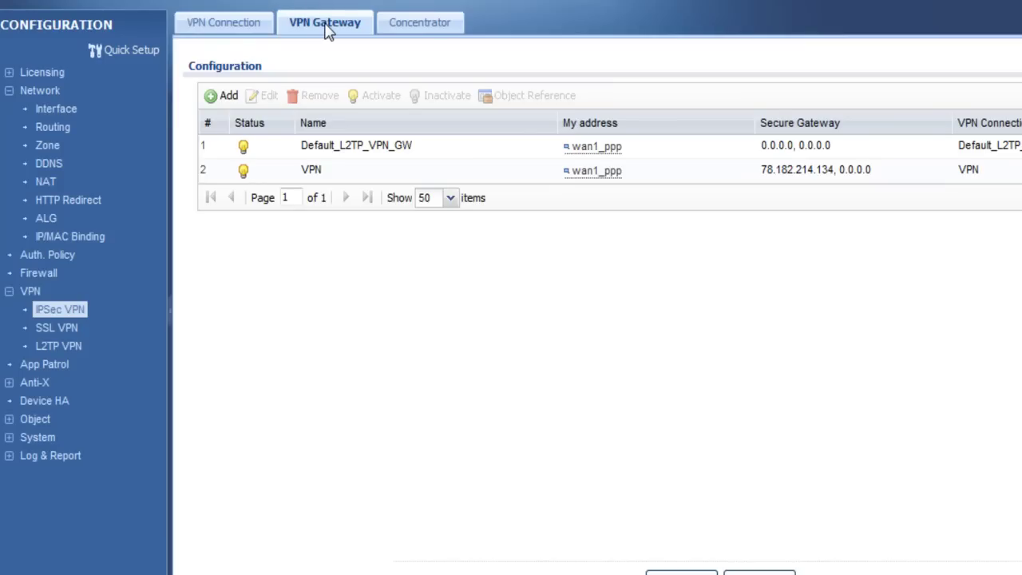
{"action": "left_click", "coordinate": [222, 24]}
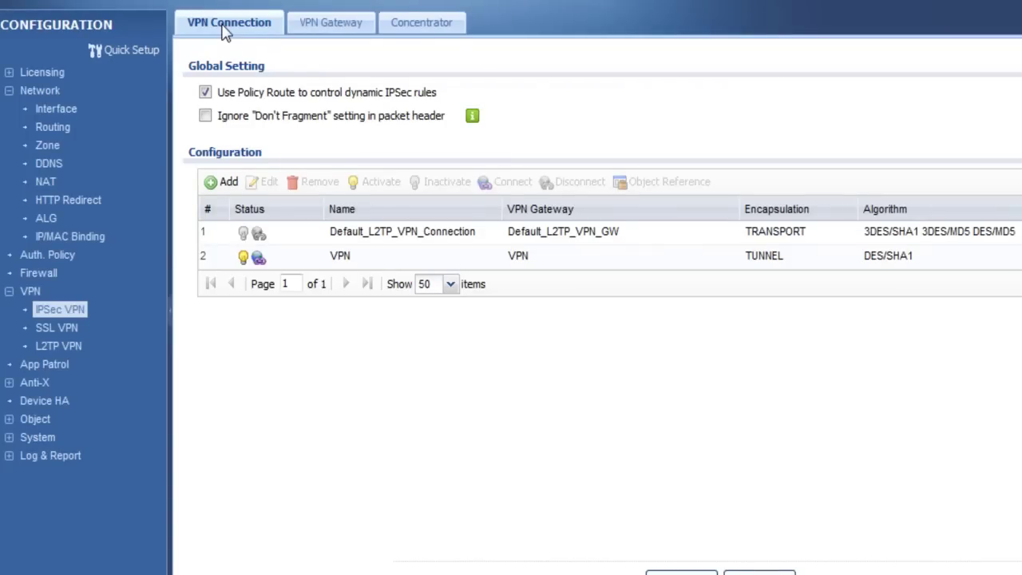
- Enable Default_L2TP_VPN_Connection with local policy WAN_IP, save, and go to L2TP VPN settings
{"action": "left_click", "coordinate": [377, 233]}
{"action": "left_click", "coordinate": [268, 183]}
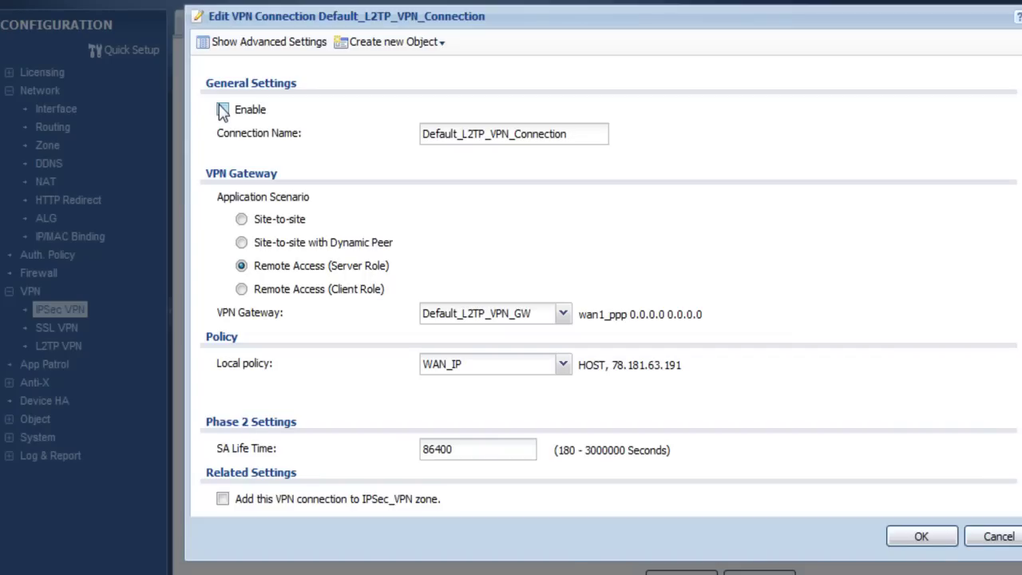
{"action": "left_click", "coordinate": [222, 109]}
{"action": "left_click", "coordinate": [564, 365]}
{"action": "left_click", "coordinate": [465, 505]}
{"action": "scroll", "coordinate": [382, 382], "scroll_direction": "down", "scroll_amount": 3}
{"action": "left_click", "coordinate": [920, 537]}
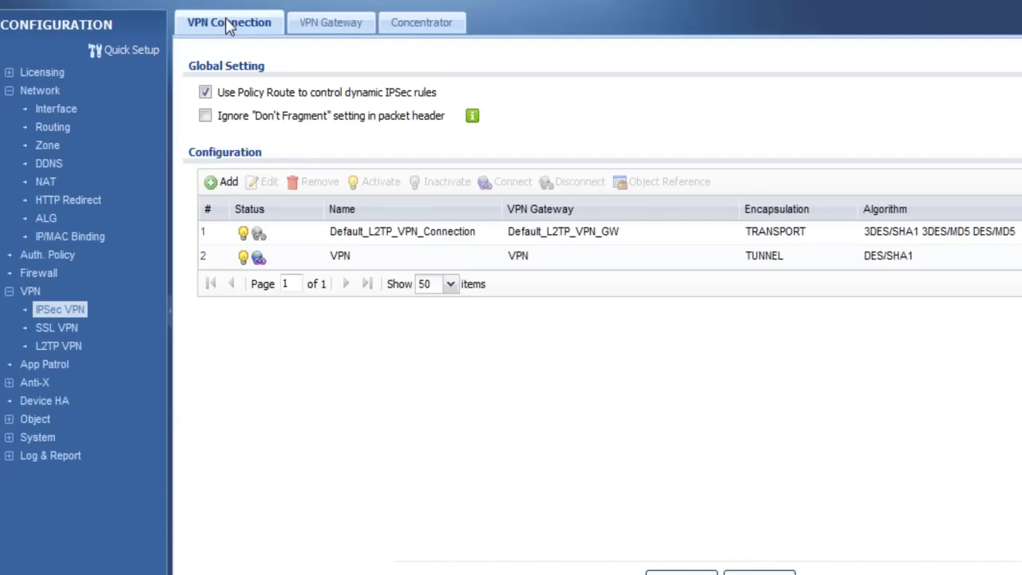
{"action": "left_click", "coordinate": [75, 347]}
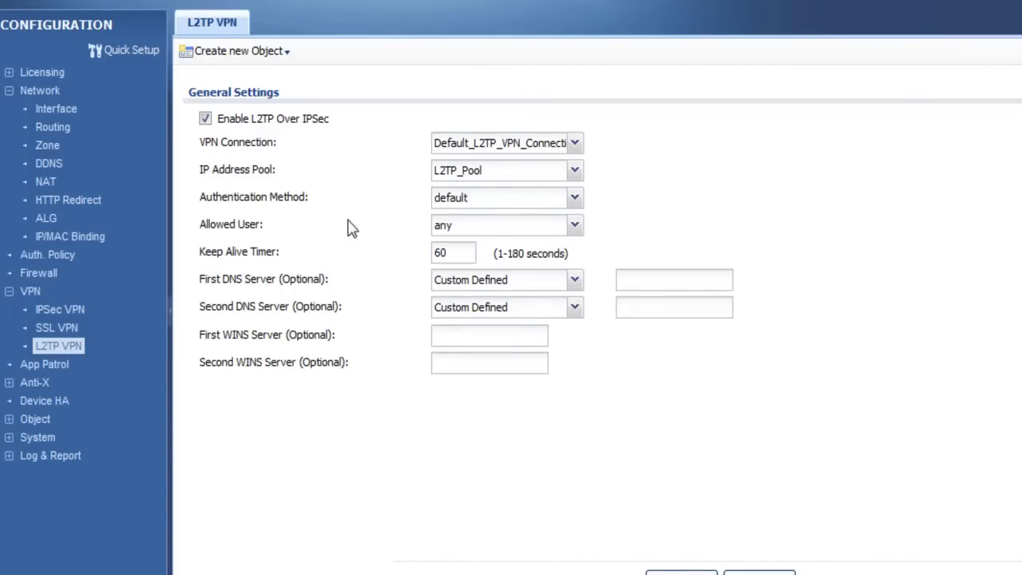
- Enable L2TP over IPSec using Default_L2TP_VPN_Connection as the VPN connection
{"action": "left_click", "coordinate": [210, 119]}
{"action": "left_click", "coordinate": [205, 119]}
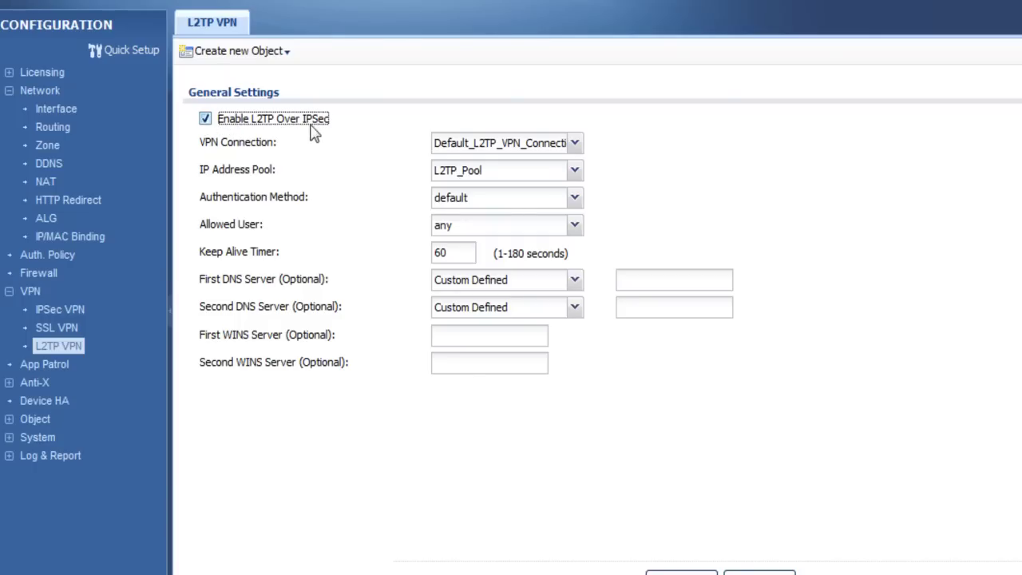
{"action": "left_click", "coordinate": [575, 144]}
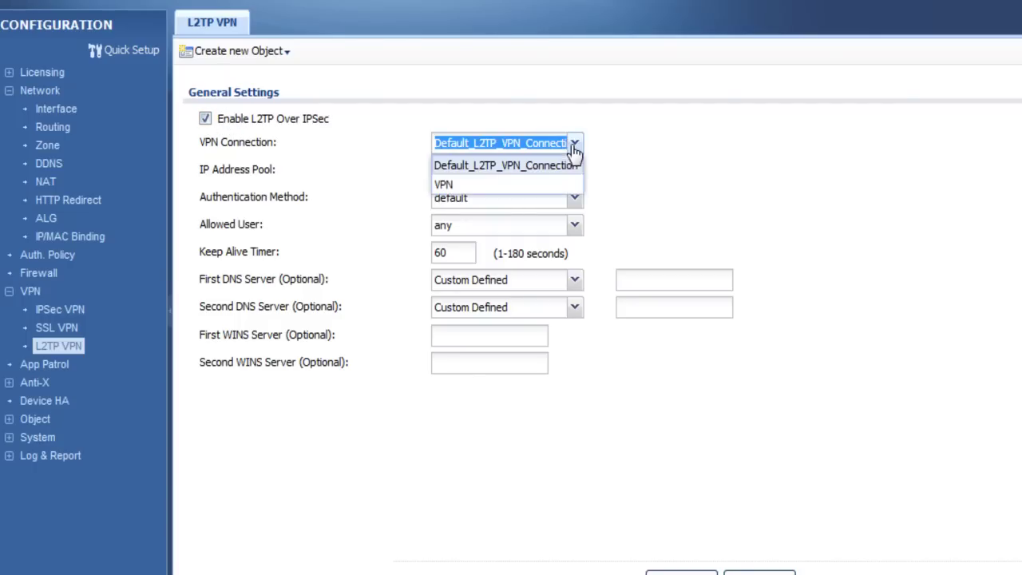
{"action": "left_click", "coordinate": [536, 165]}
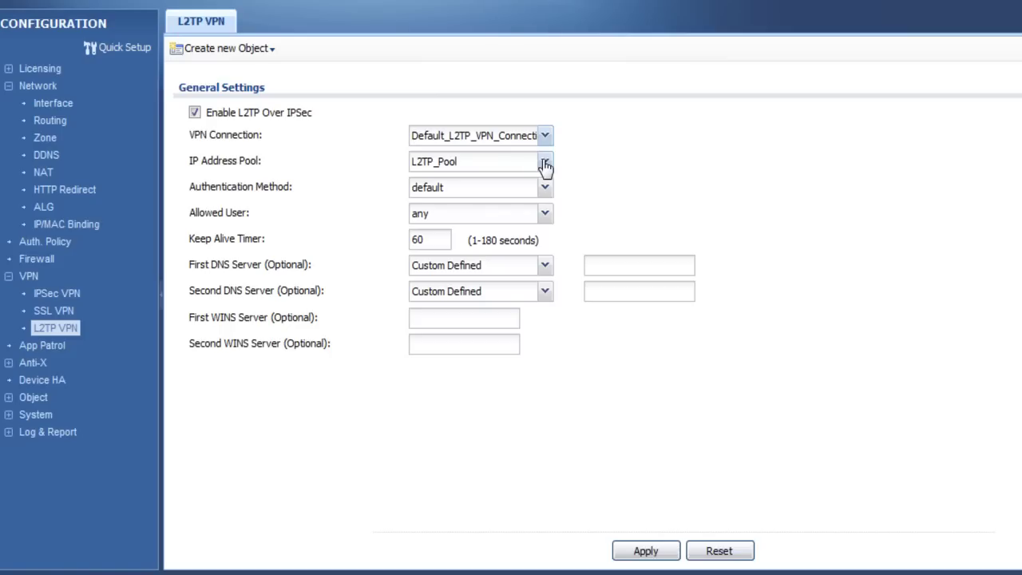
- Use L2TP_Pool with first DNS server 195.175.39.39, apply, and view Object > User/Group
{"action": "left_click", "coordinate": [546, 164]}
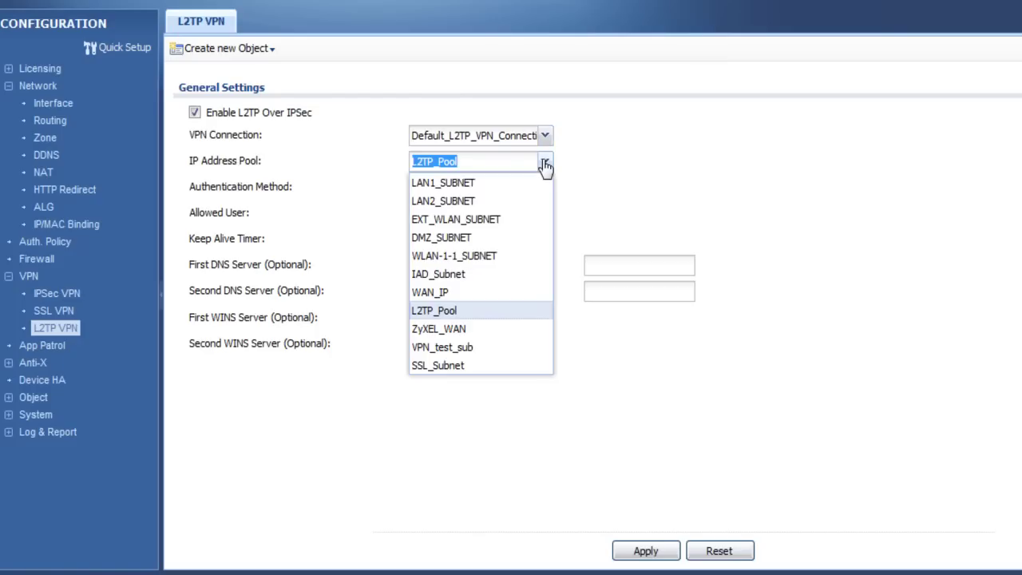
{"action": "left_click", "coordinate": [448, 311]}
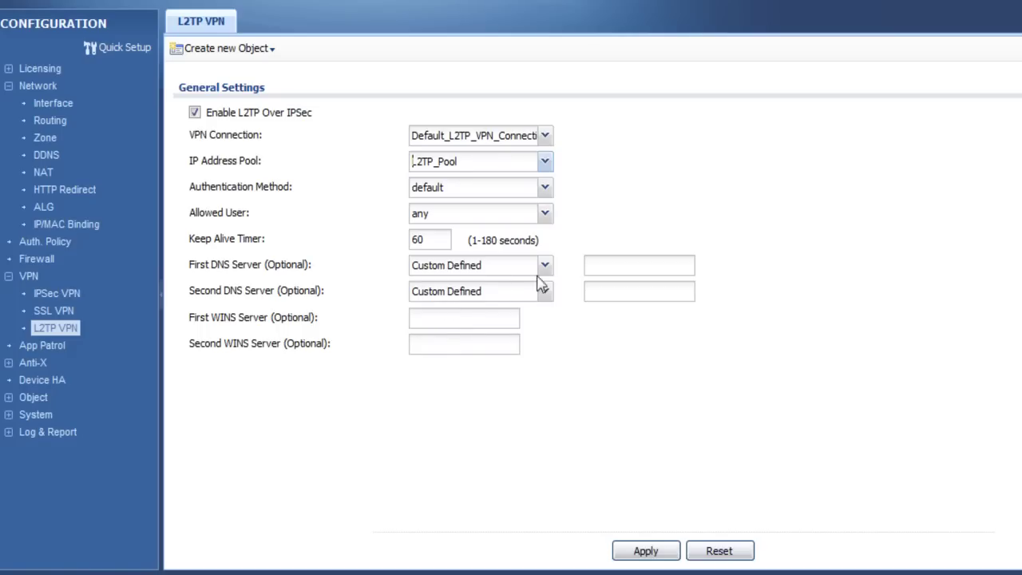
{"action": "left_click", "coordinate": [611, 265]}
{"action": "type", "text": "195.175.39.39"}
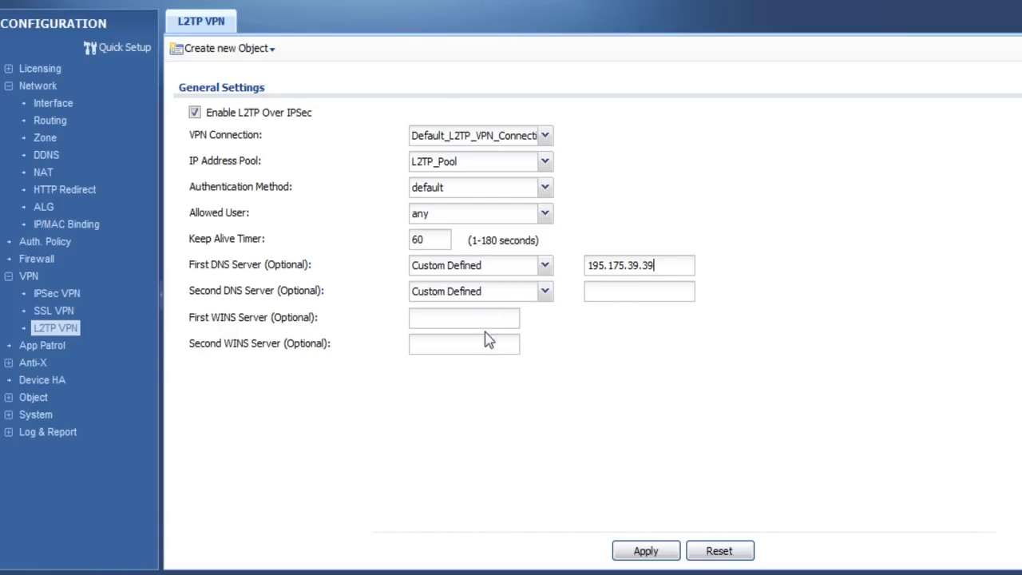
{"action": "left_click", "coordinate": [646, 553]}
{"action": "left_click", "coordinate": [34, 399]}
{"action": "left_click", "coordinate": [46, 414]}
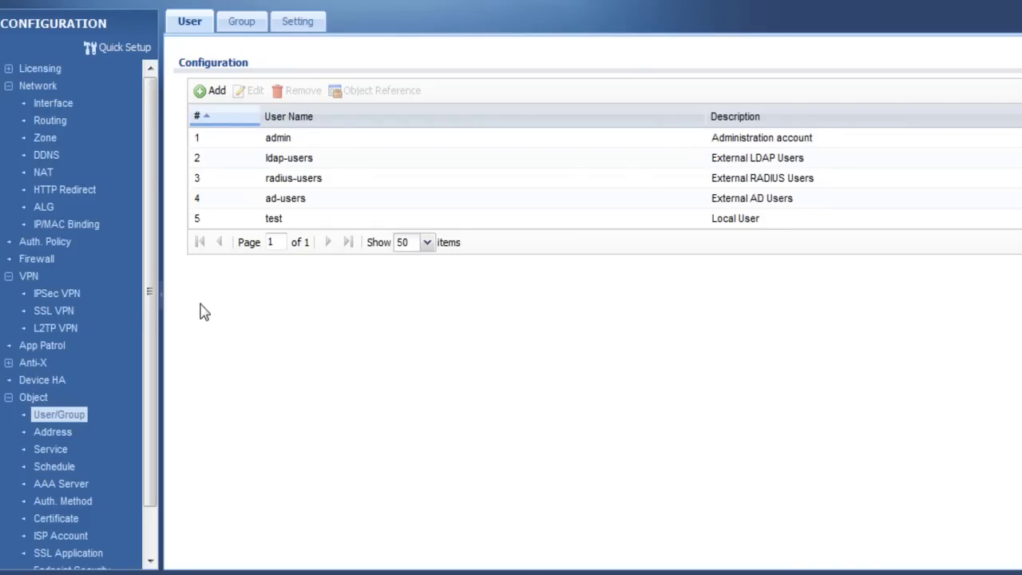
- Go from the user list to the Network > Routing policy route page
{"action": "left_click", "coordinate": [46, 126]}
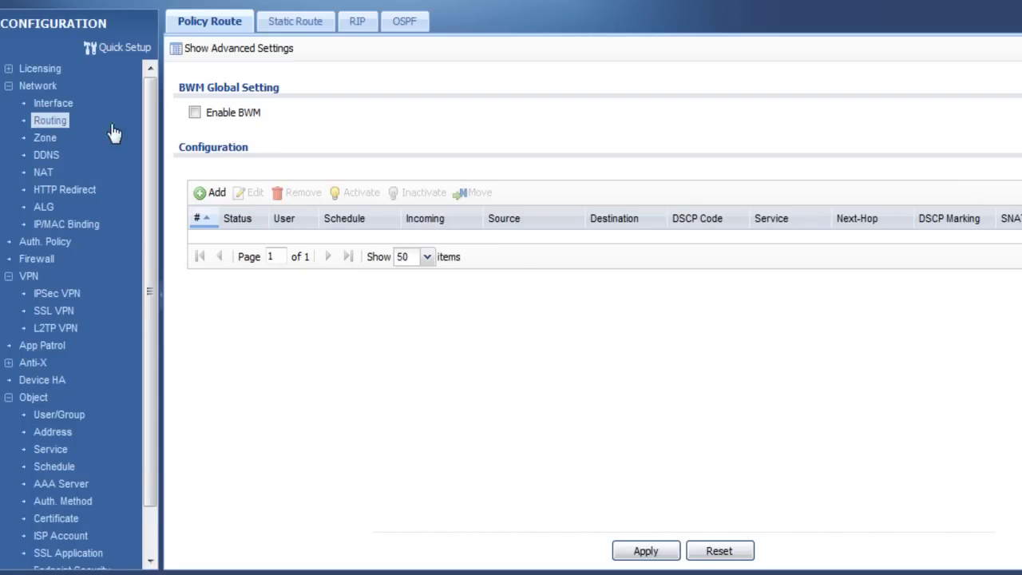
- Add a policy route with incoming Tunnel and next-hop Interface wan1_ppp
{"action": "left_click", "coordinate": [212, 197]}
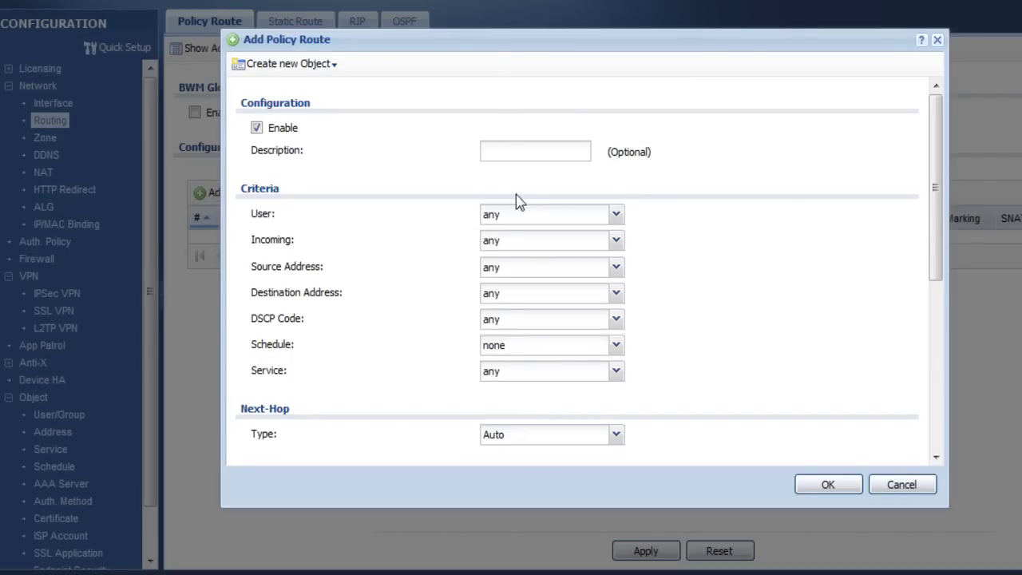
{"action": "left_click", "coordinate": [616, 244]}
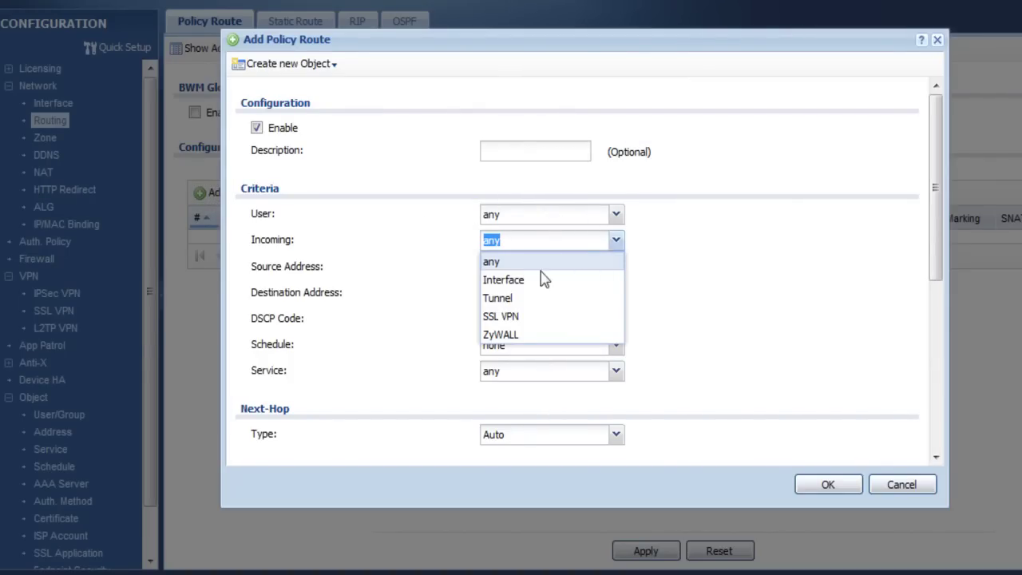
{"action": "left_click", "coordinate": [516, 298]}
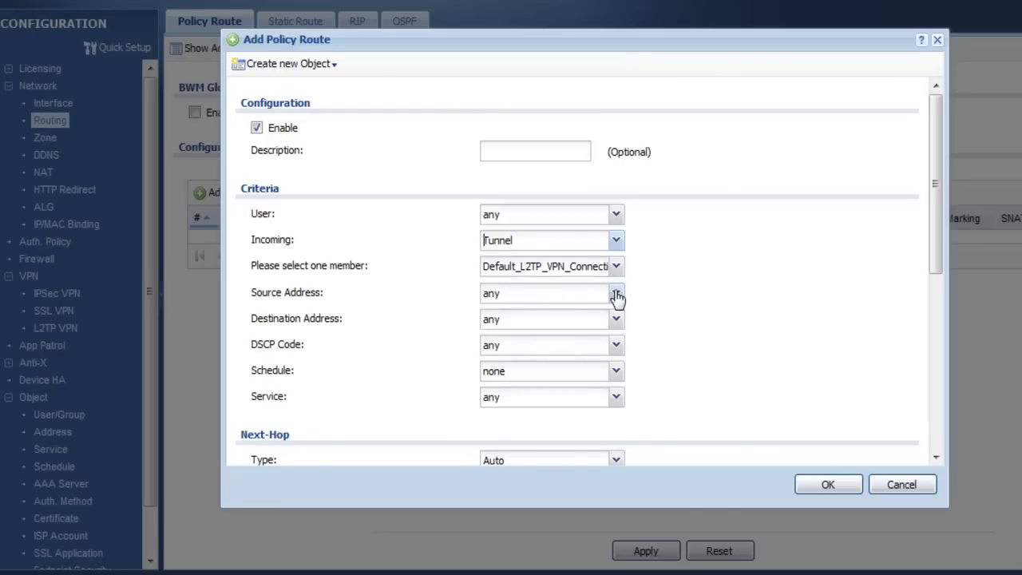
{"action": "scroll", "coordinate": [631, 412], "scroll_direction": "down", "scroll_amount": 3}
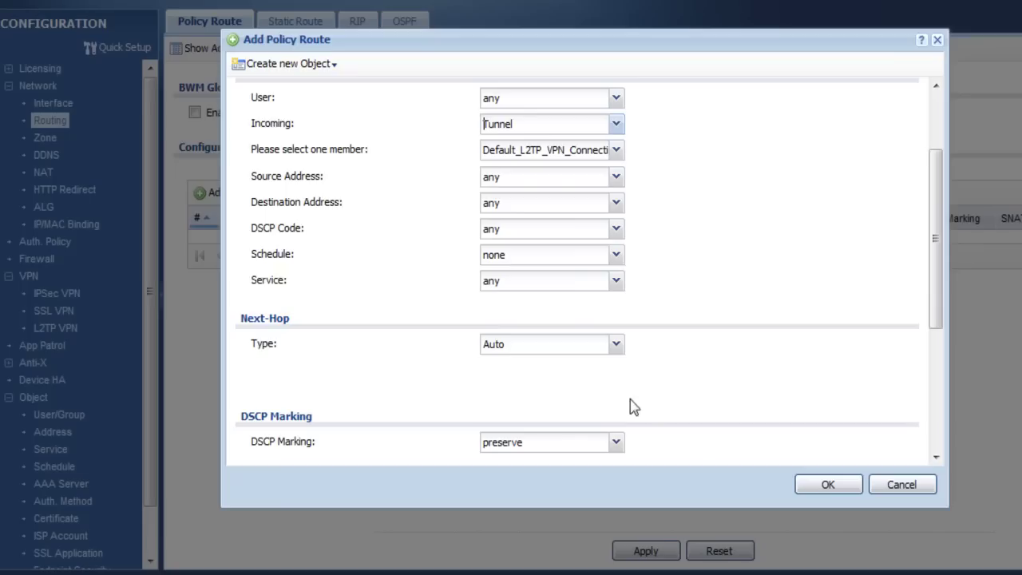
{"action": "left_click", "coordinate": [615, 344]}
{"action": "left_click", "coordinate": [526, 440]}
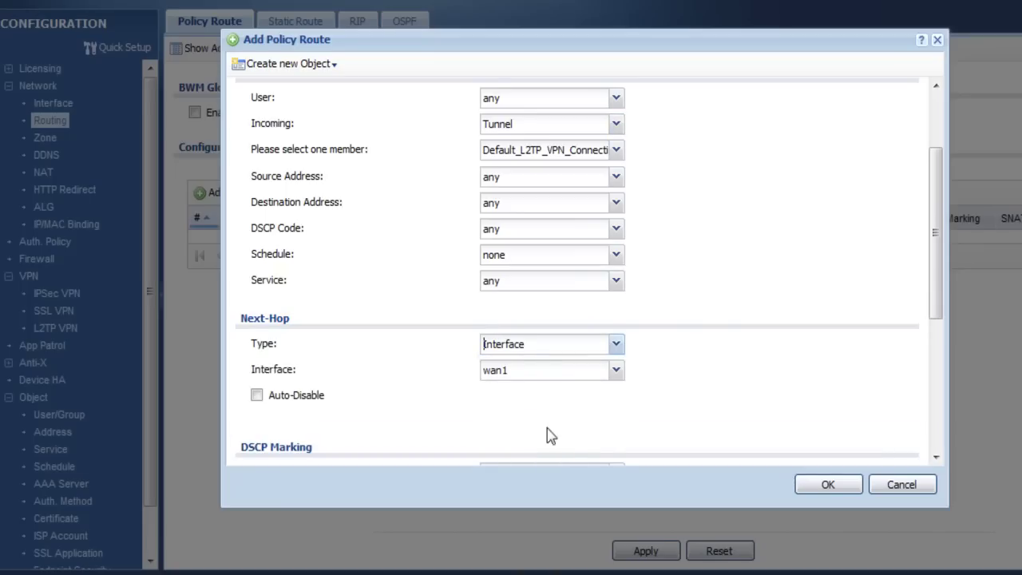
{"action": "left_click", "coordinate": [613, 375]}
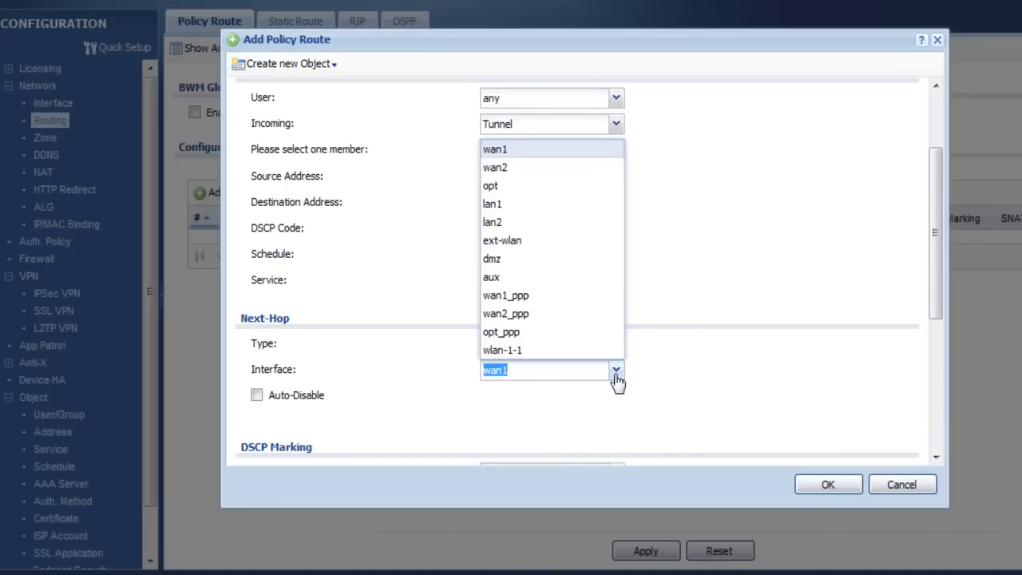
{"action": "left_click", "coordinate": [532, 298]}
{"action": "left_click", "coordinate": [804, 485]}
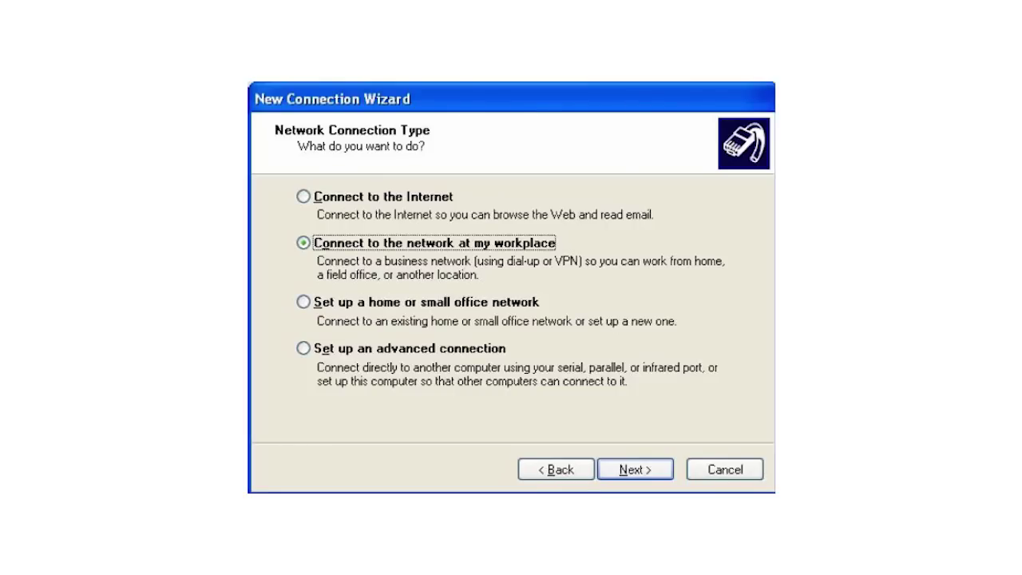
- Continue past the workplace connection choice to the Network Connection page
{"action": "key", "text": "Return"}
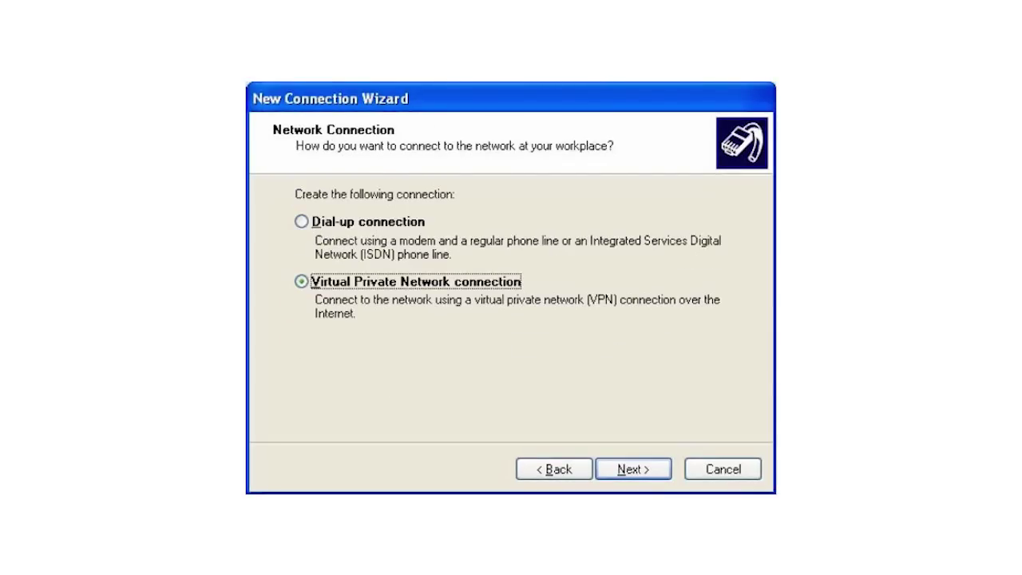